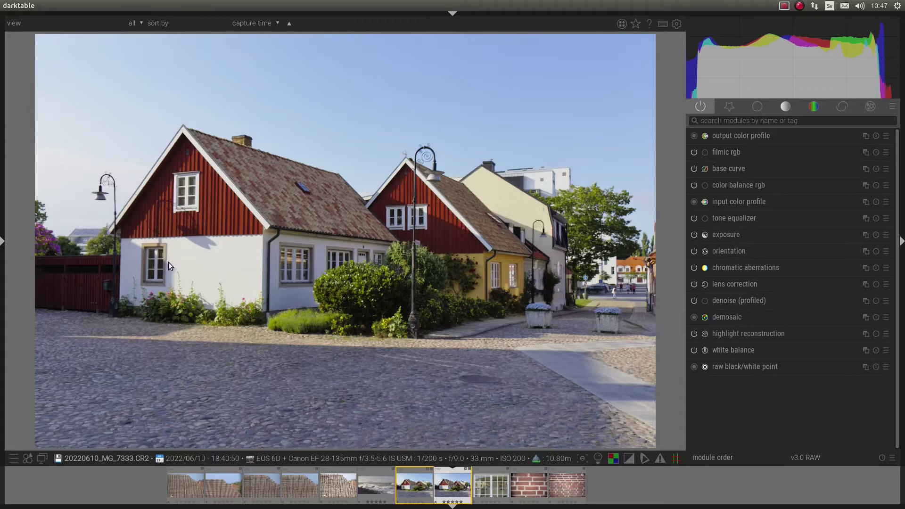
Step through history from lens correction to input color profile and filmic rgb, then delete the history
click(3, 242)
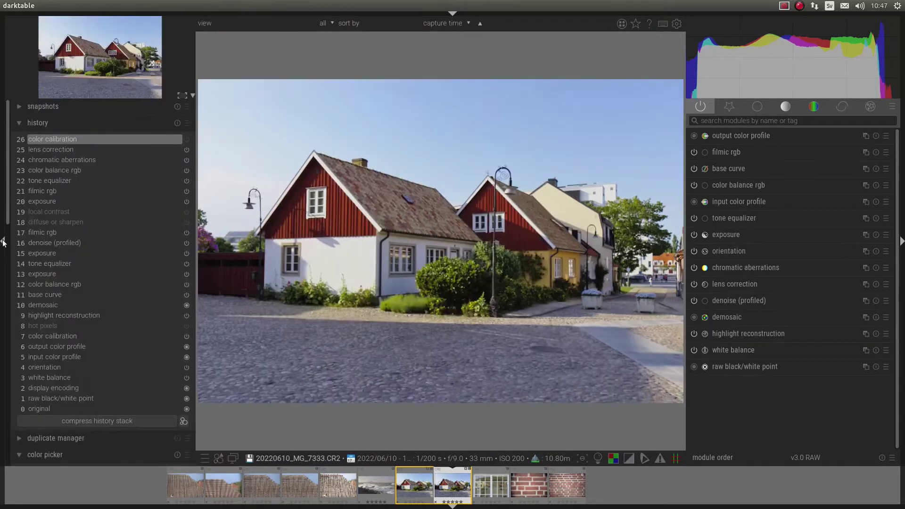
click(60, 149)
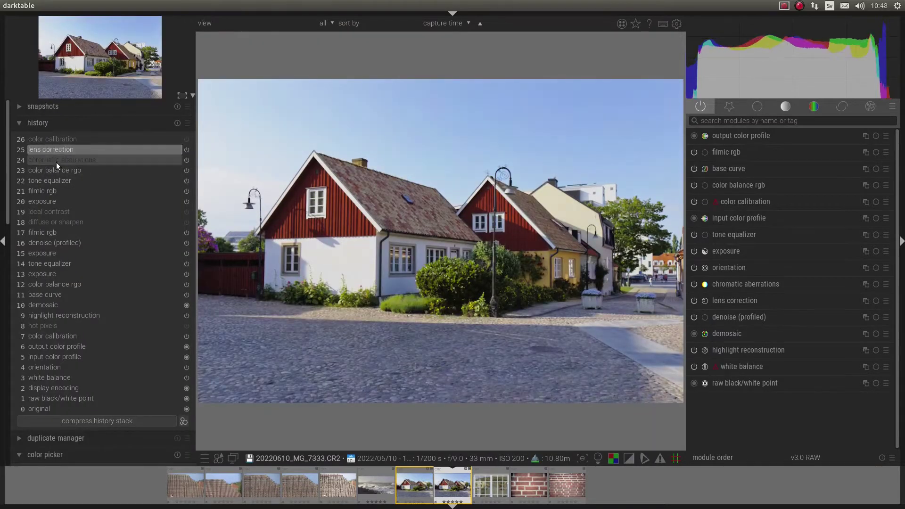
click(40, 253)
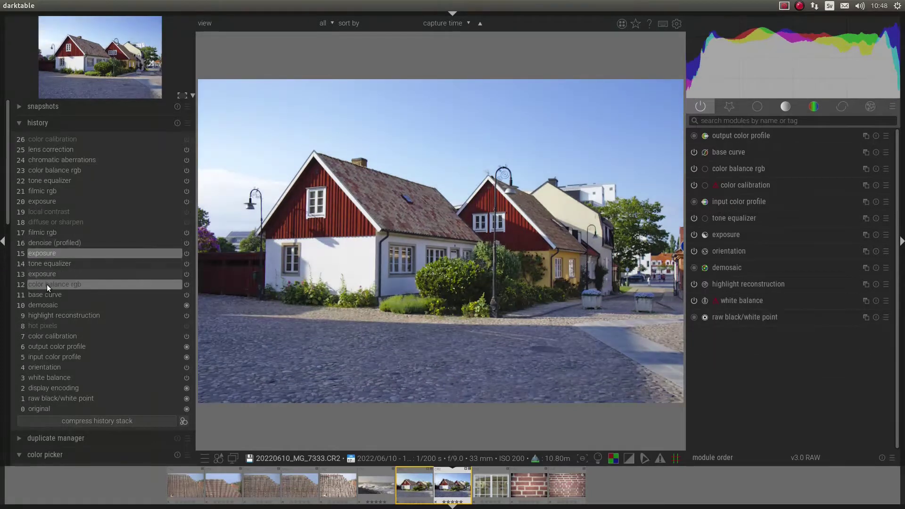
click(46, 284)
click(49, 307)
click(45, 337)
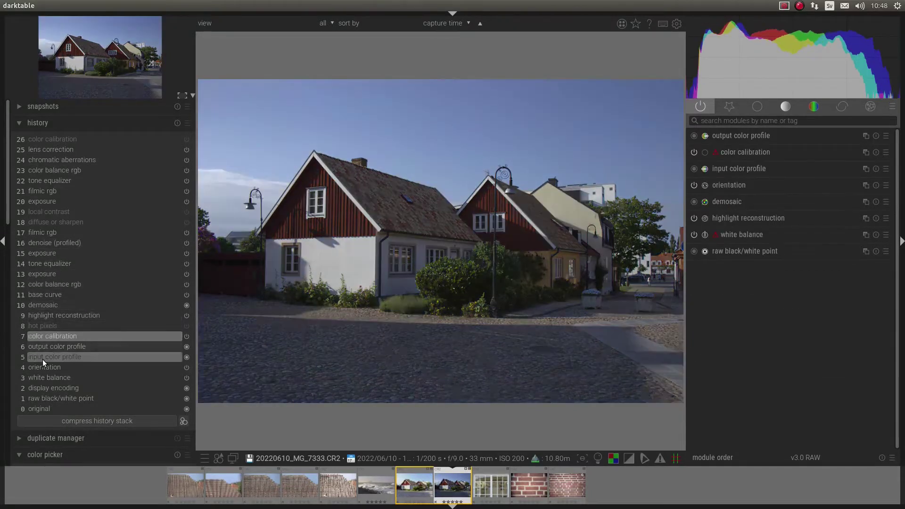
click(42, 358)
click(31, 192)
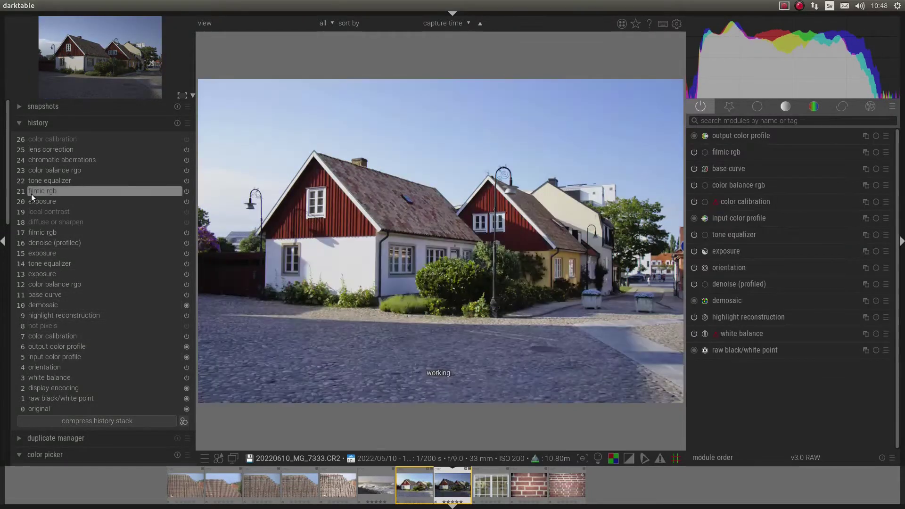
click(175, 124)
click(531, 287)
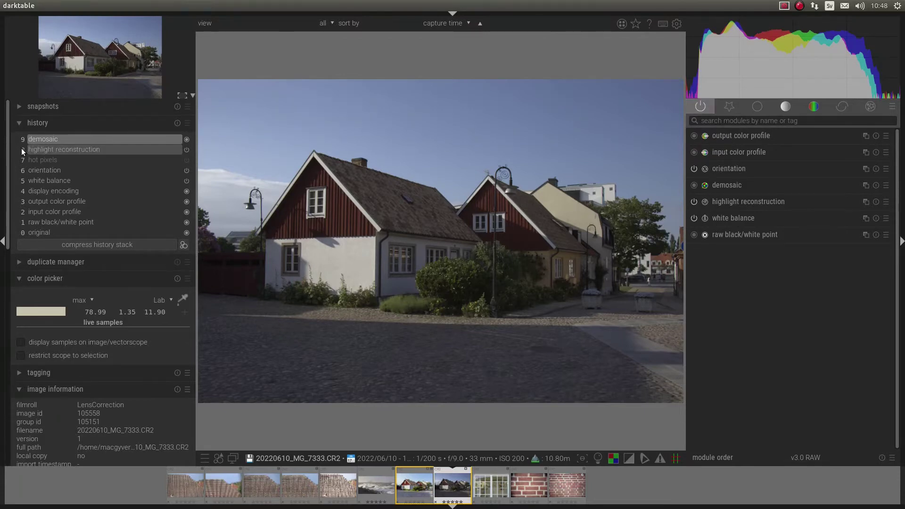
Step through the default history entries from original up to demosaic
click(34, 150)
click(41, 169)
click(43, 180)
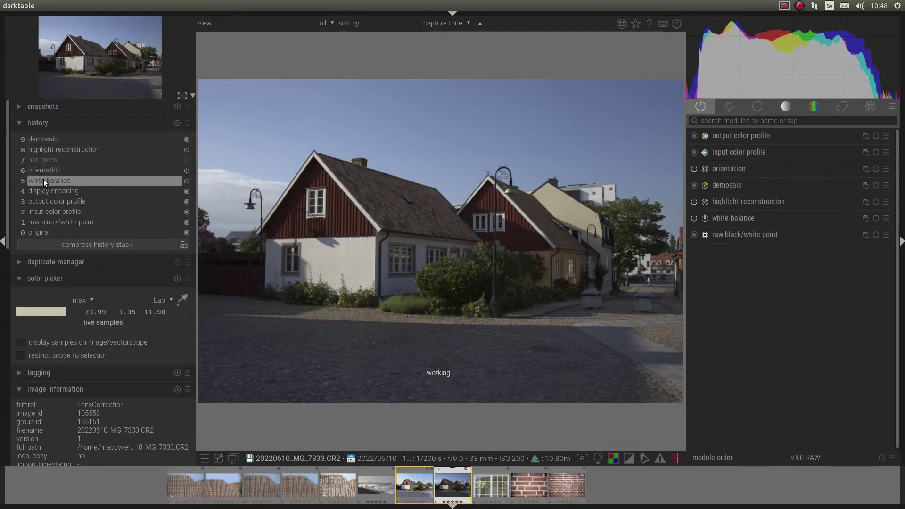
click(44, 191)
click(46, 201)
click(41, 213)
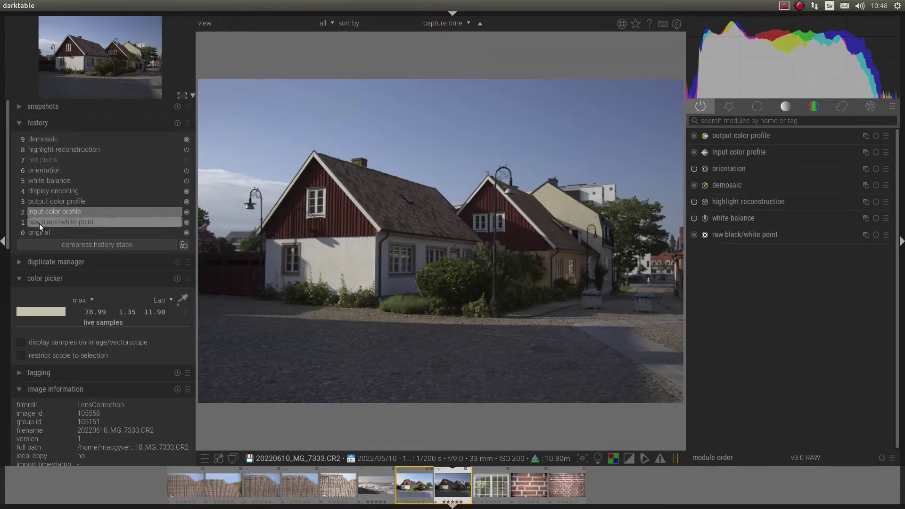
click(39, 222)
click(35, 234)
click(54, 139)
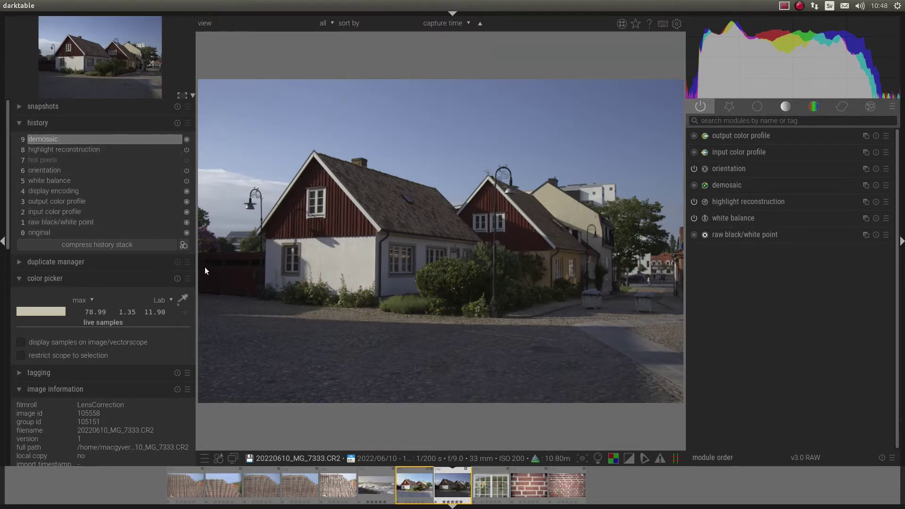
Hide the history panel and apply the passthrough preset to raw black/white point
click(1, 241)
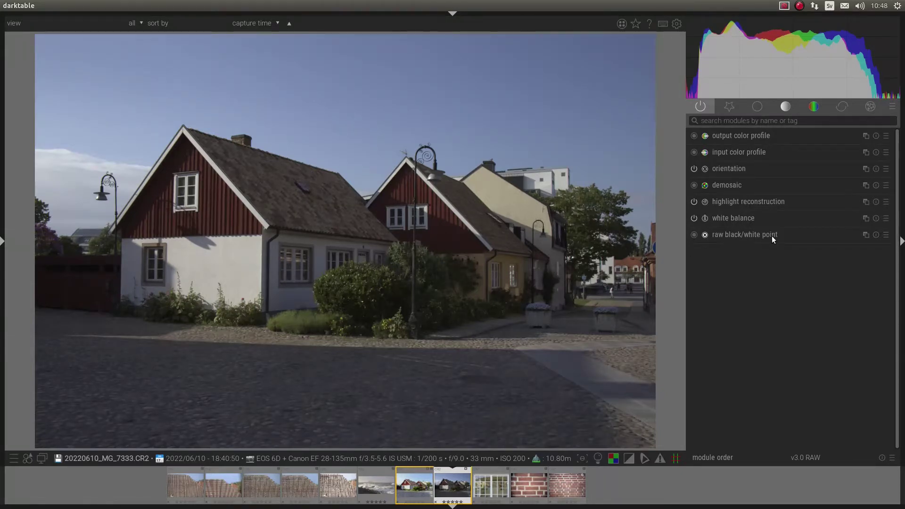
click(886, 235)
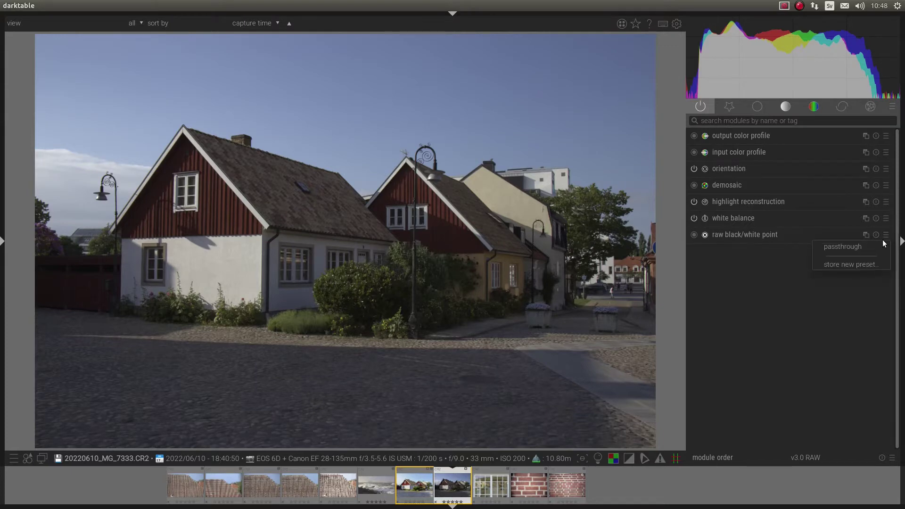
click(872, 246)
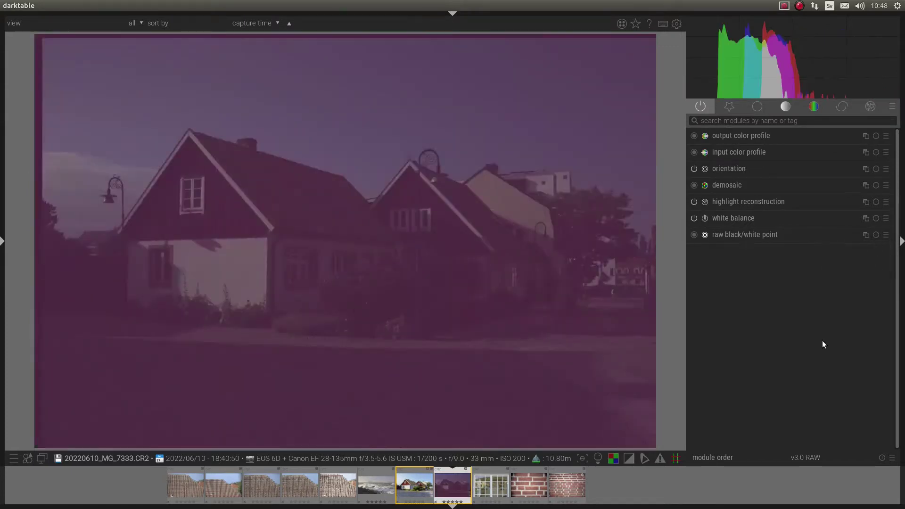
click(765, 237)
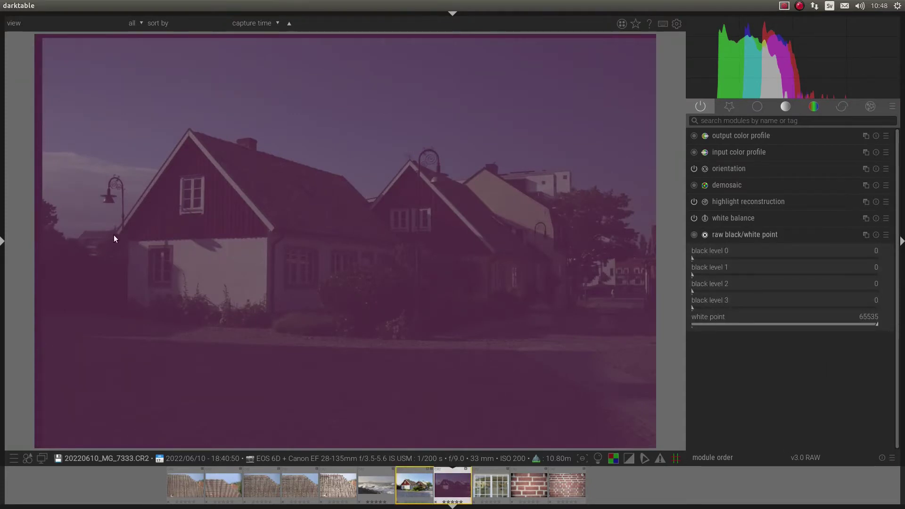
Zoom and pan over the dark magenta passthrough rendering, then reopen the module's presets
scroll(113, 172, up, 4)
drag(127, 58, 137, 143)
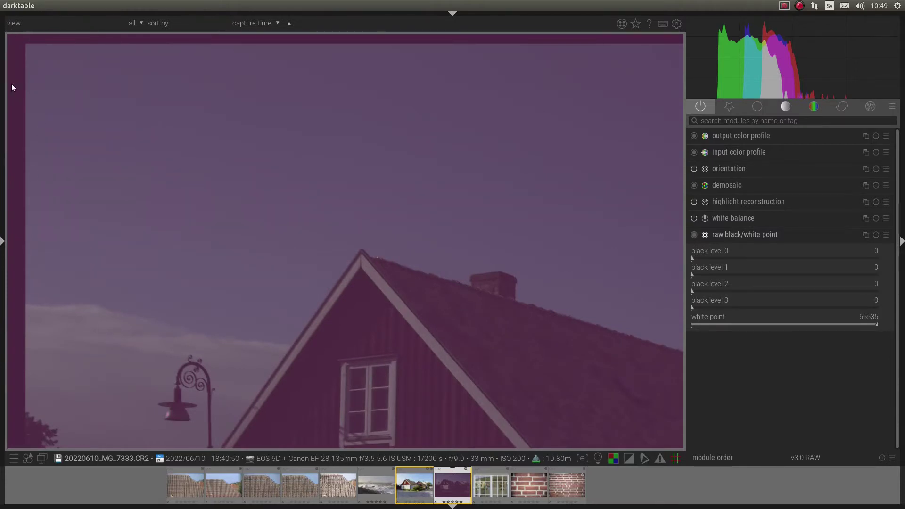
scroll(33, 50, up, 2)
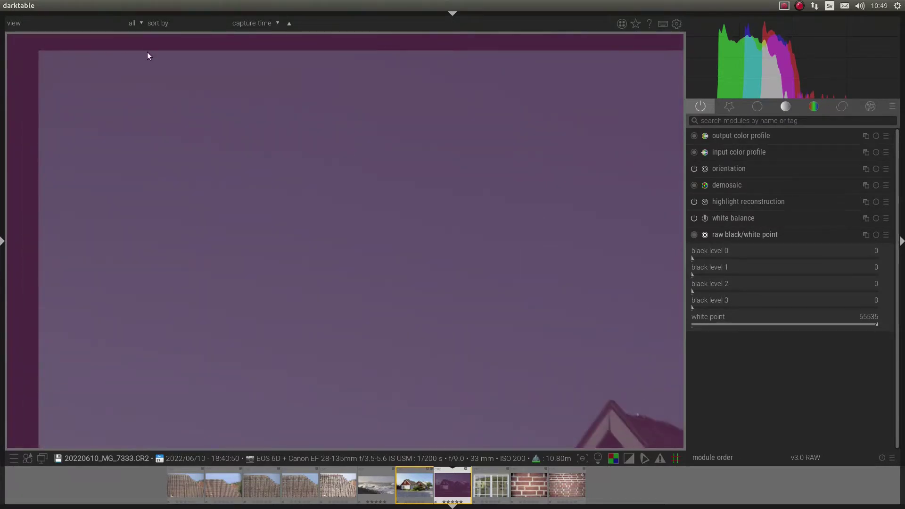
scroll(95, 140, down, 3)
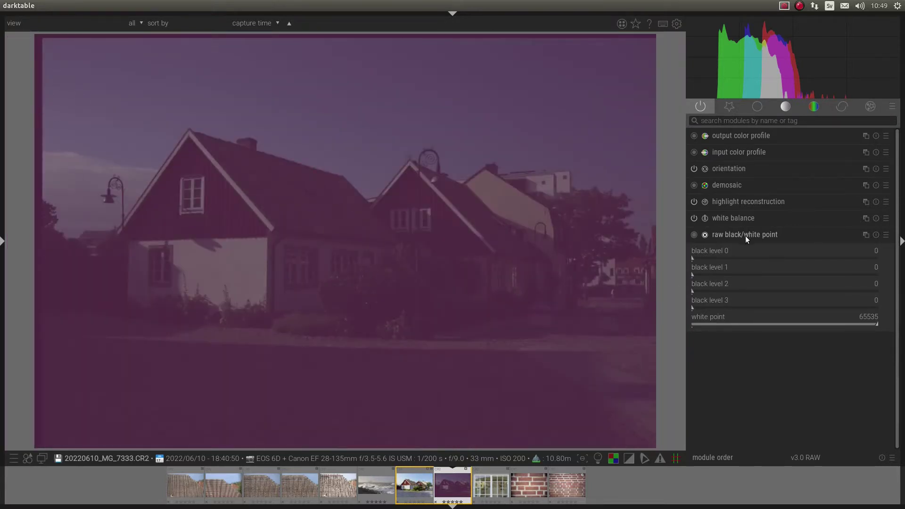
click(882, 234)
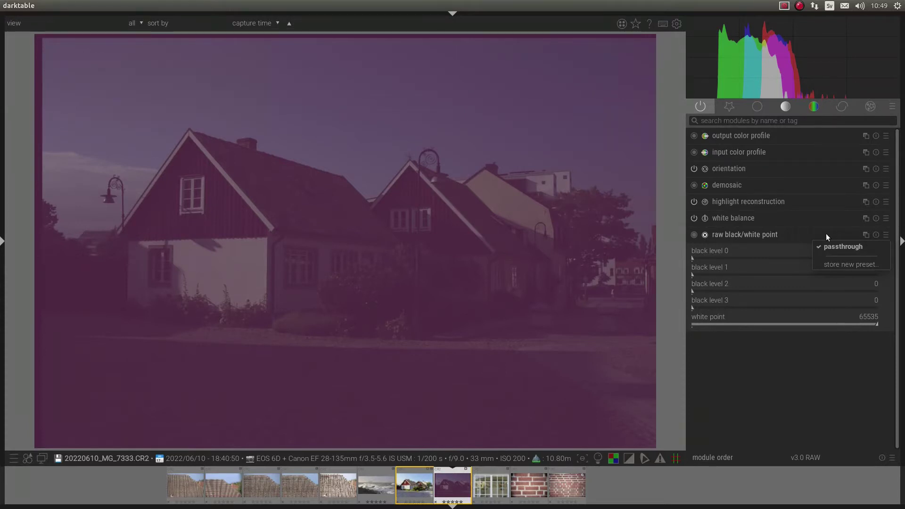
Reset raw black/white point to 2048/2047 black and 15000 white, and fold it away
click(878, 230)
click(875, 236)
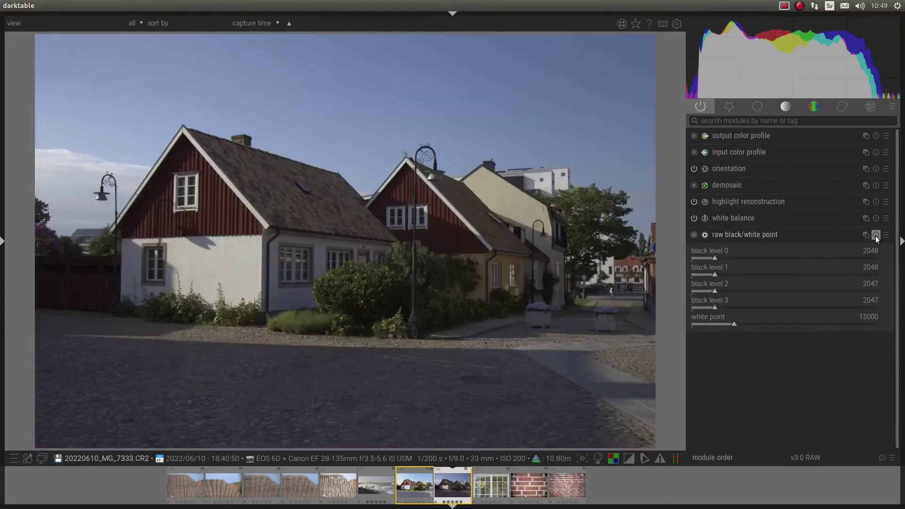
click(785, 233)
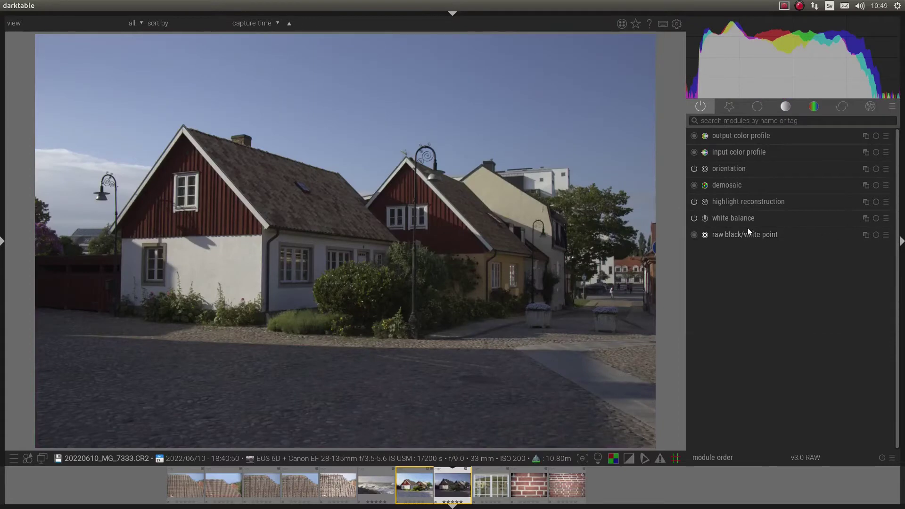
Turn white balance off to compare the lower wall up close, then switch it back on
click(751, 217)
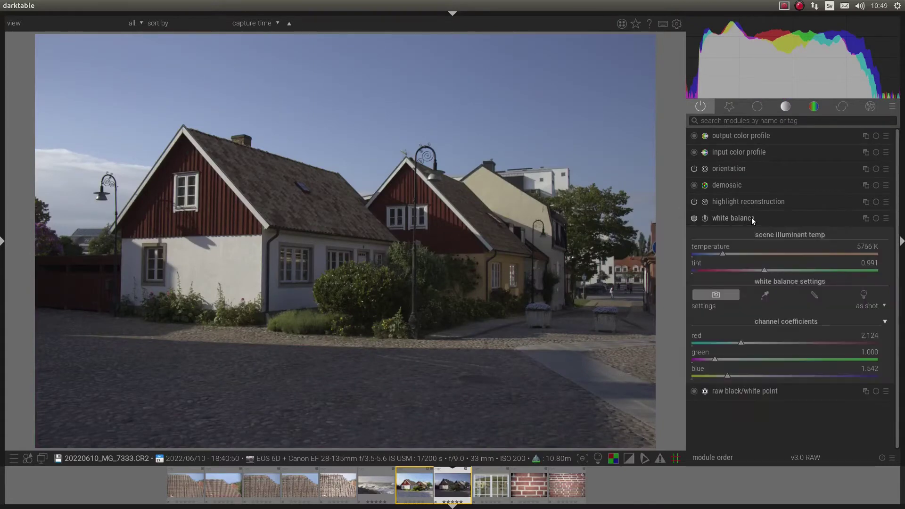
click(694, 218)
scroll(208, 212, up, 2)
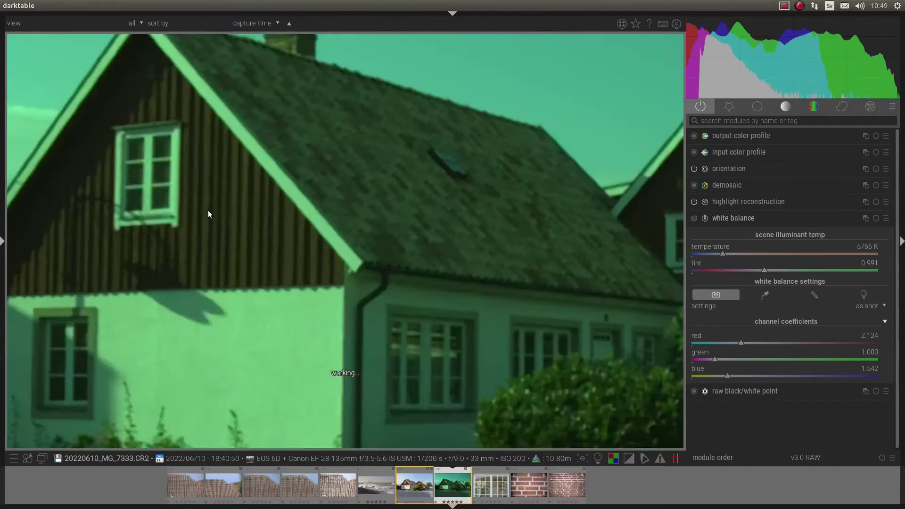
scroll(170, 136, up, 2)
drag(171, 136, 310, 260)
click(694, 218)
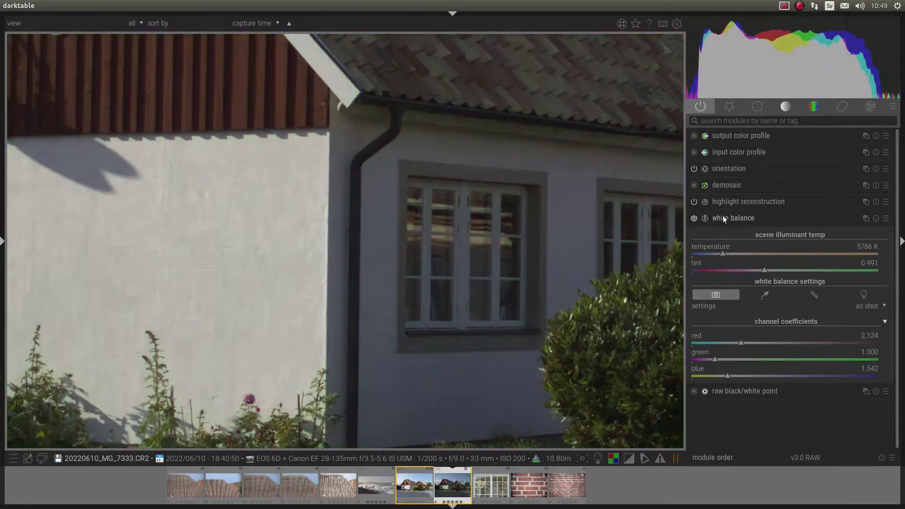
click(723, 217)
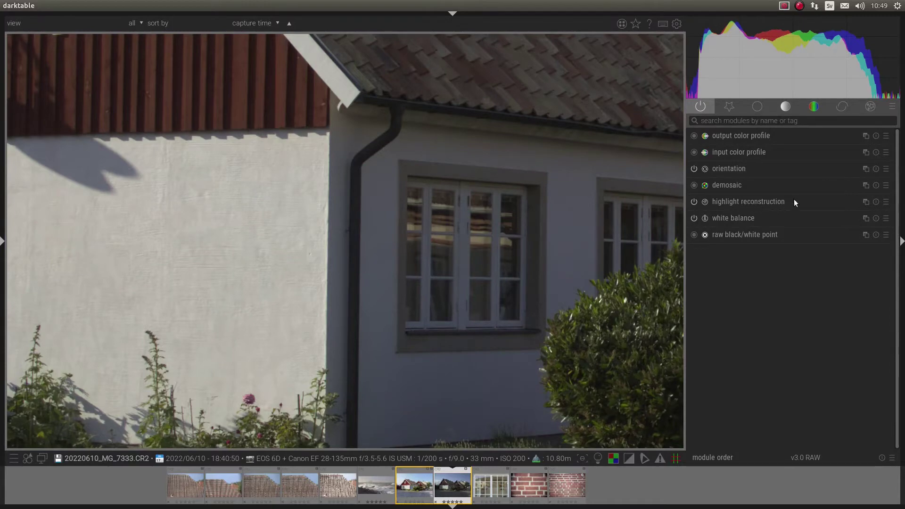
scroll(214, 194, down, 3)
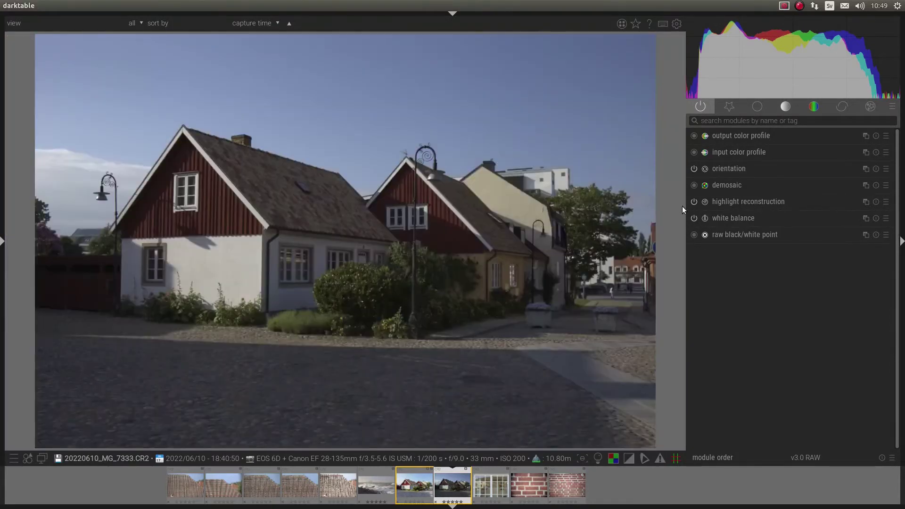
Turn off highlight reconstruction, open the seascape, zoom 1:1 on the wave, and show raw clipping
click(694, 201)
click(377, 483)
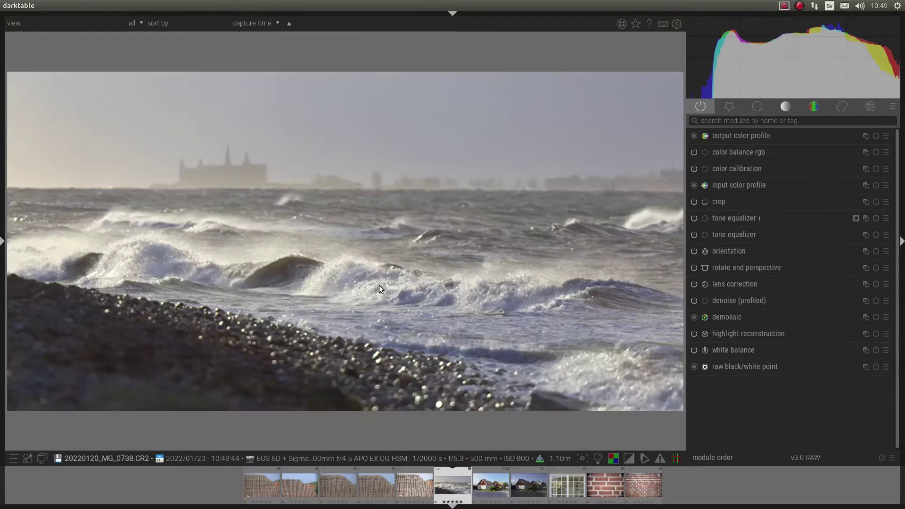
middle_click(87, 263)
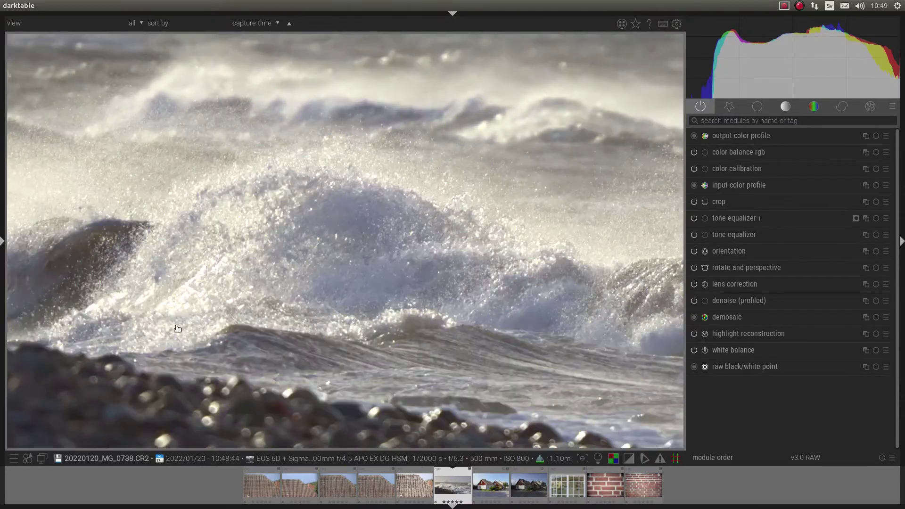
drag(86, 263, 339, 224)
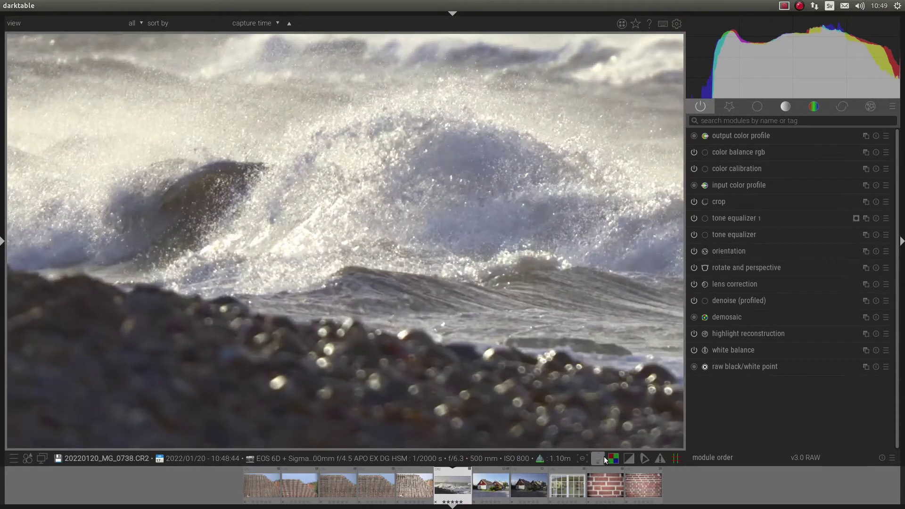
click(613, 459)
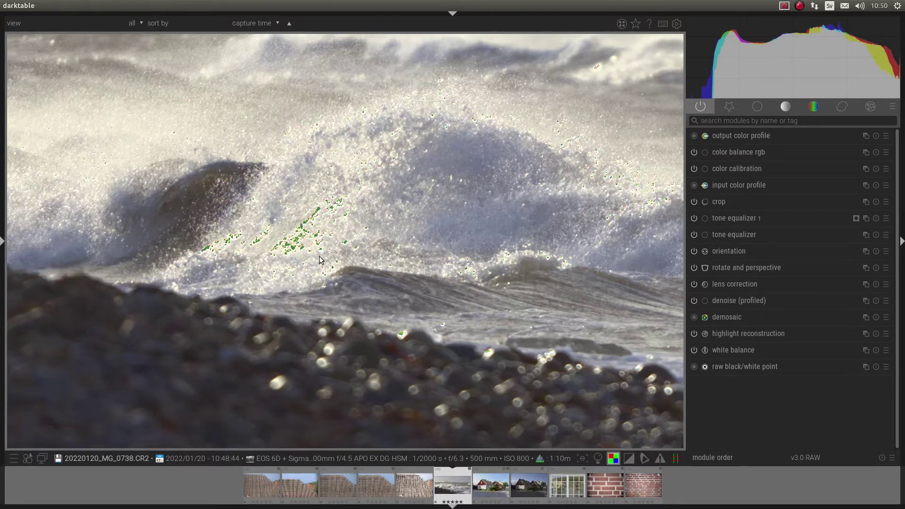
Hide the clipping marks and toggle highlight reconstruction off and back on to compare
click(613, 458)
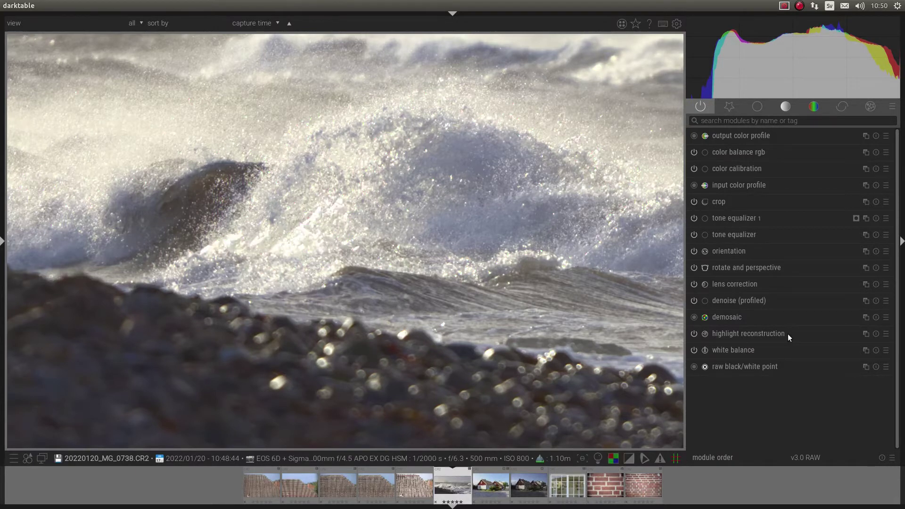
click(738, 335)
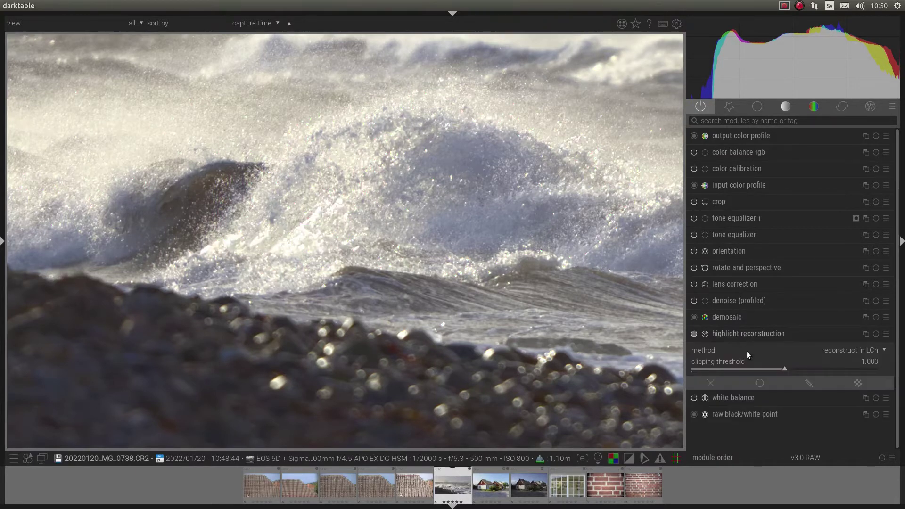
click(695, 333)
click(693, 335)
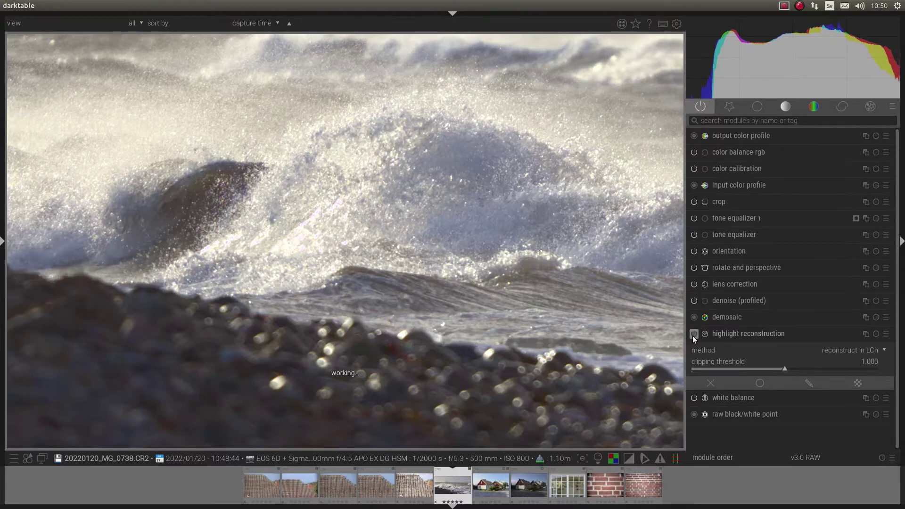
Alternate the method between clip highlights and reconstruct color, ending on reconstruct color, then disable it
click(837, 349)
click(856, 341)
click(856, 352)
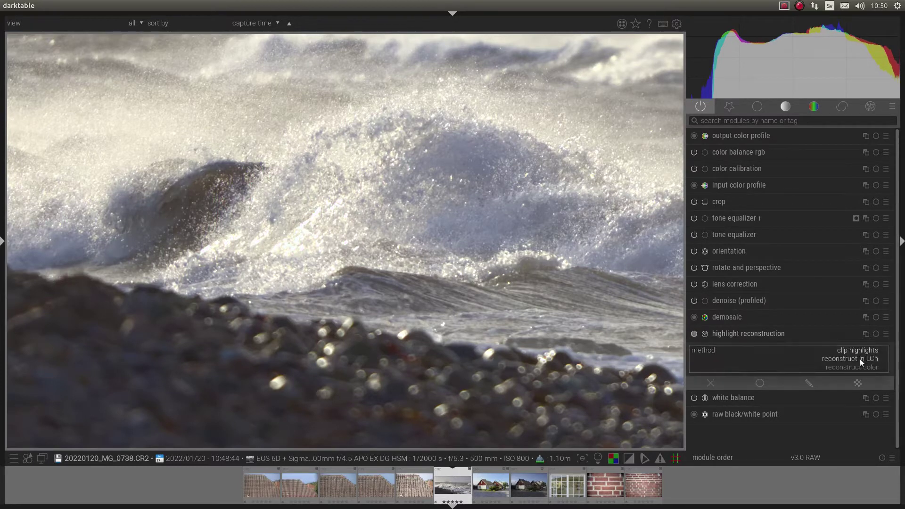
click(861, 366)
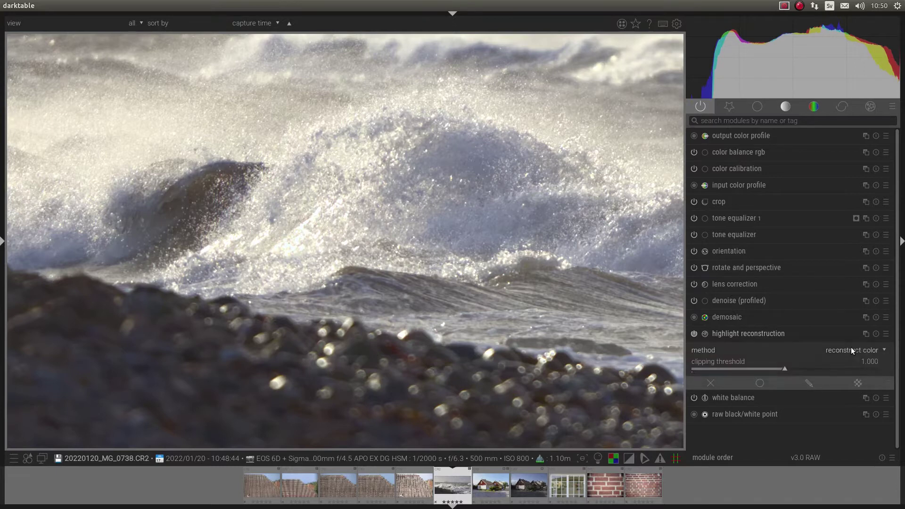
click(848, 351)
click(858, 343)
click(860, 346)
click(861, 346)
click(858, 351)
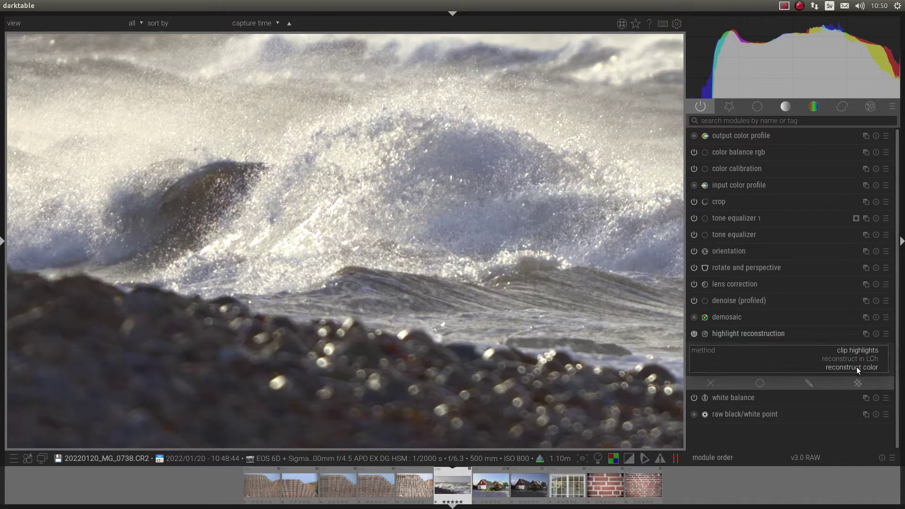
click(856, 367)
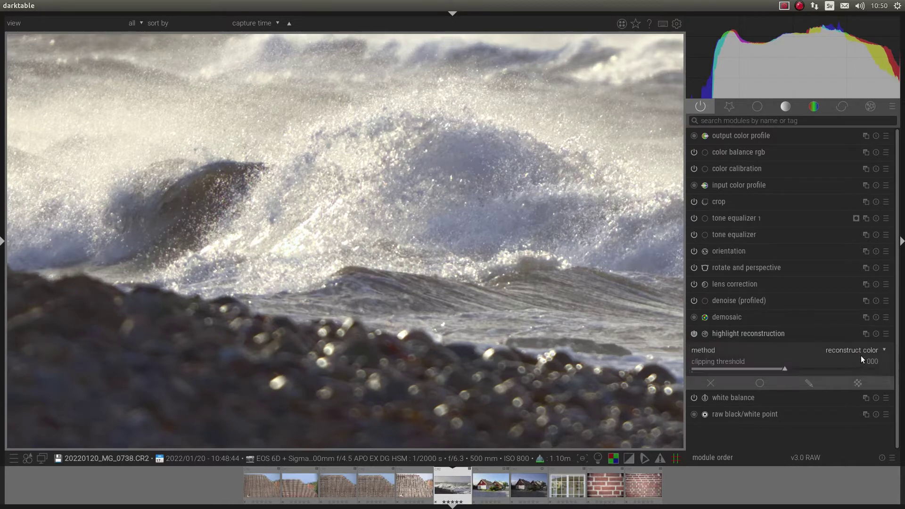
click(695, 334)
Open the house photo 20220610_MG_7333.CR2 from the filmstrip
scroll(340, 248, down, 4)
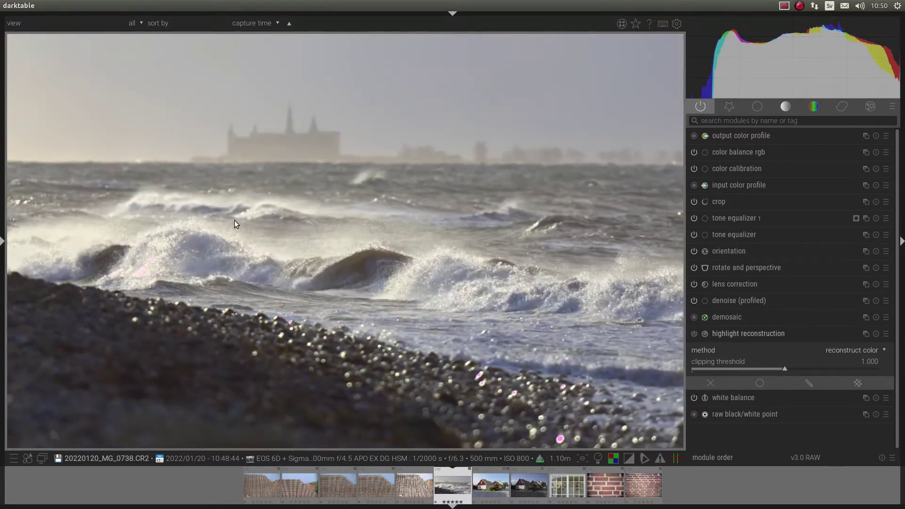
scroll(660, 290, up, 4)
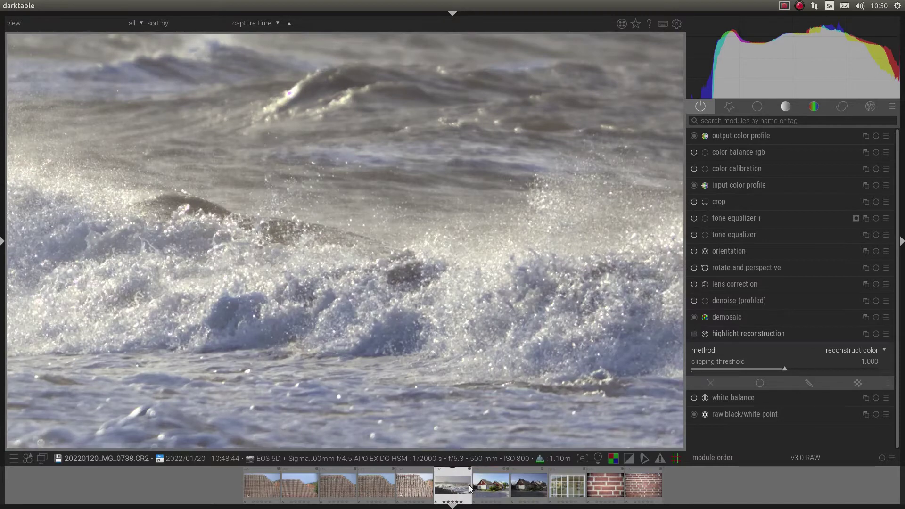
click(517, 481)
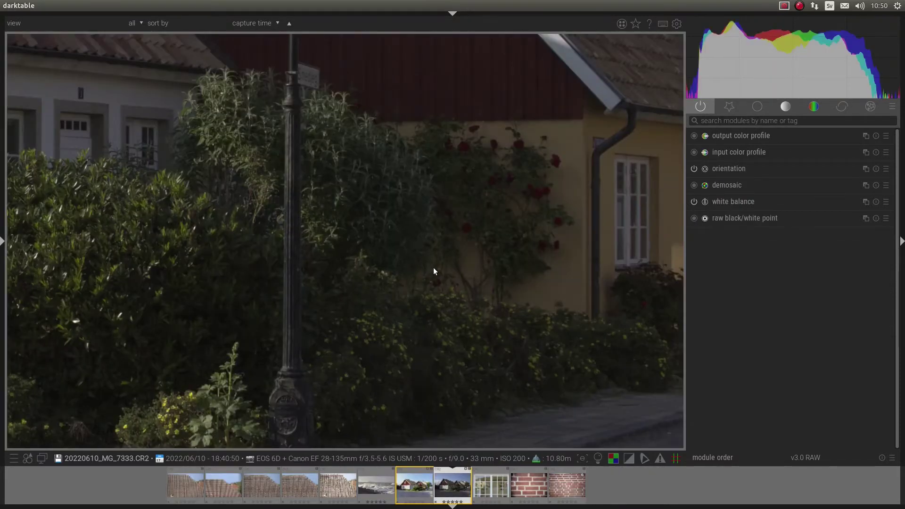
Expand demosaic (RCD + VNG4) and zoom in on the red gable and lamp
scroll(434, 268, down, 4)
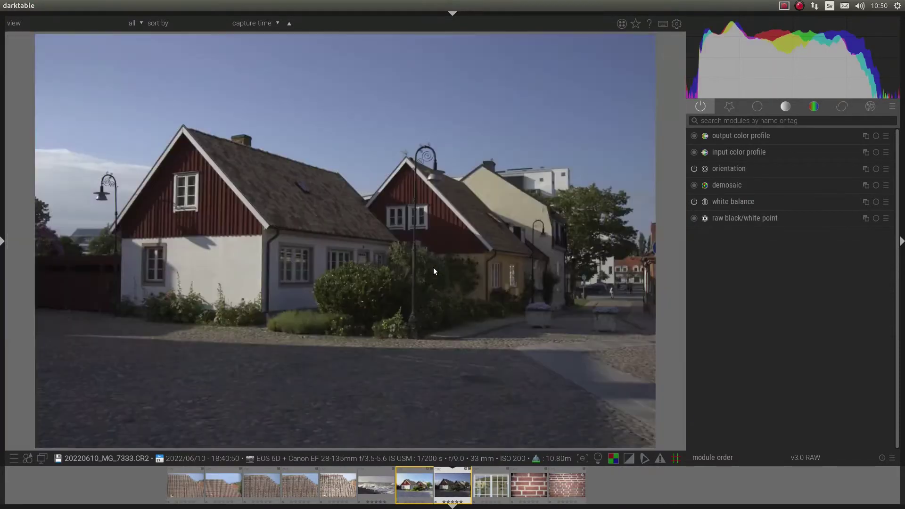
click(727, 187)
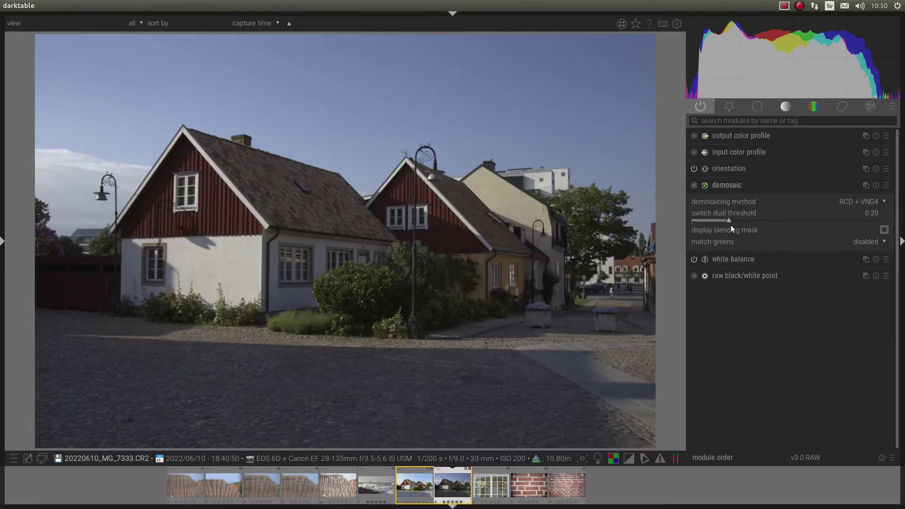
scroll(203, 202, up, 5)
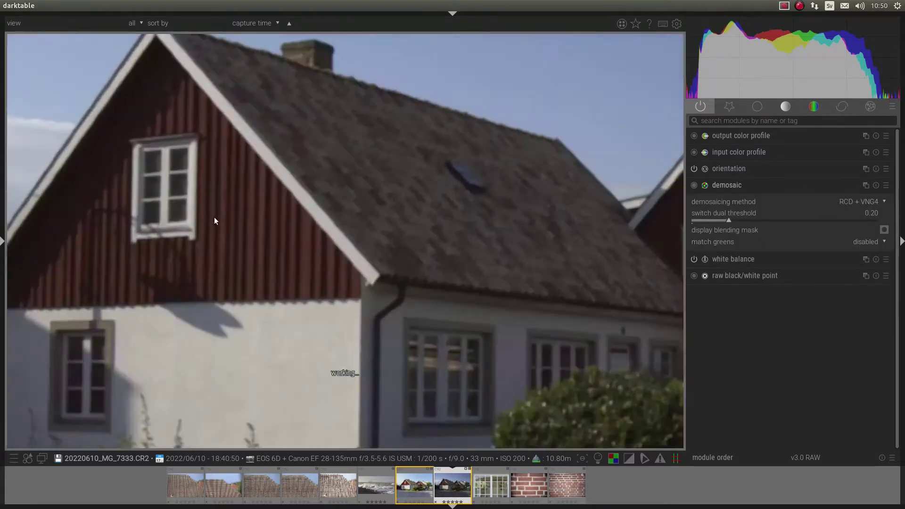
scroll(461, 326, down, 3)
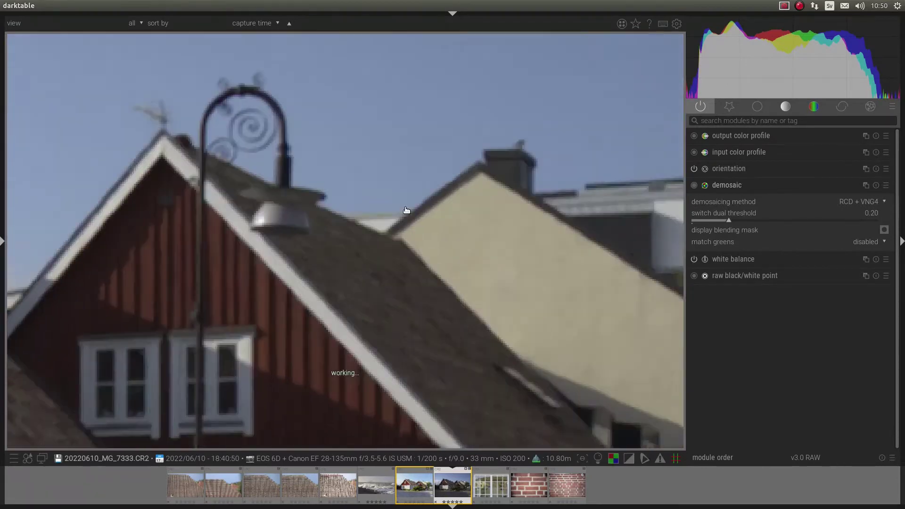
scroll(405, 211, up, 3)
drag(428, 250, 590, 264)
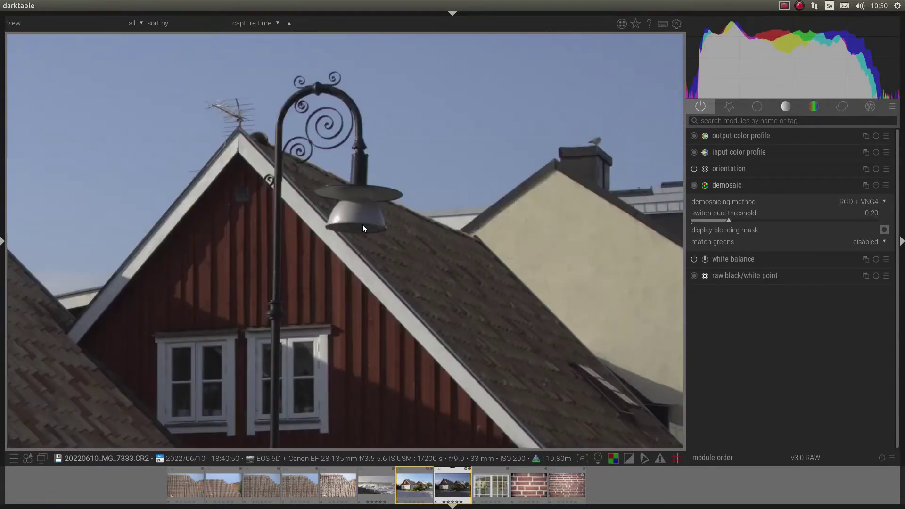
scroll(351, 228, up, 2)
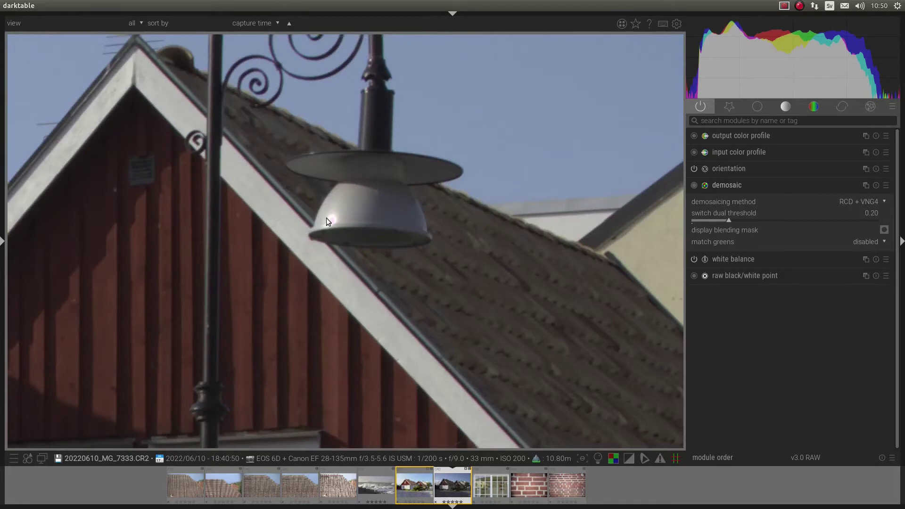
Show the base modules group and switch on highlight reconstruction for the house photo
click(729, 106)
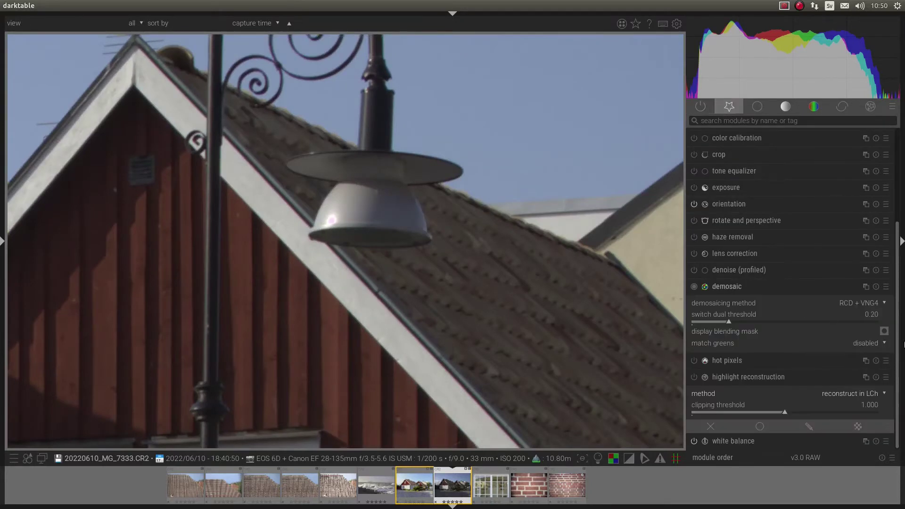
click(694, 376)
drag(541, 242, 448, 253)
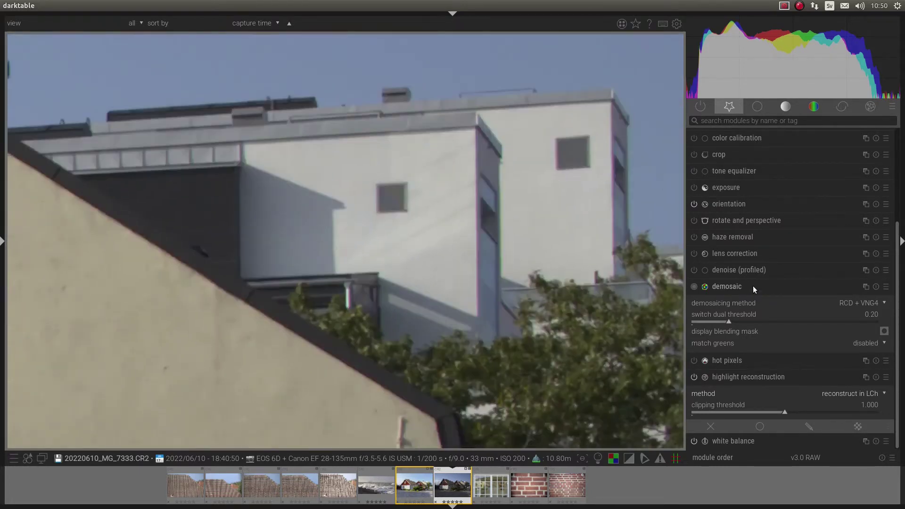
shift+click(753, 286)
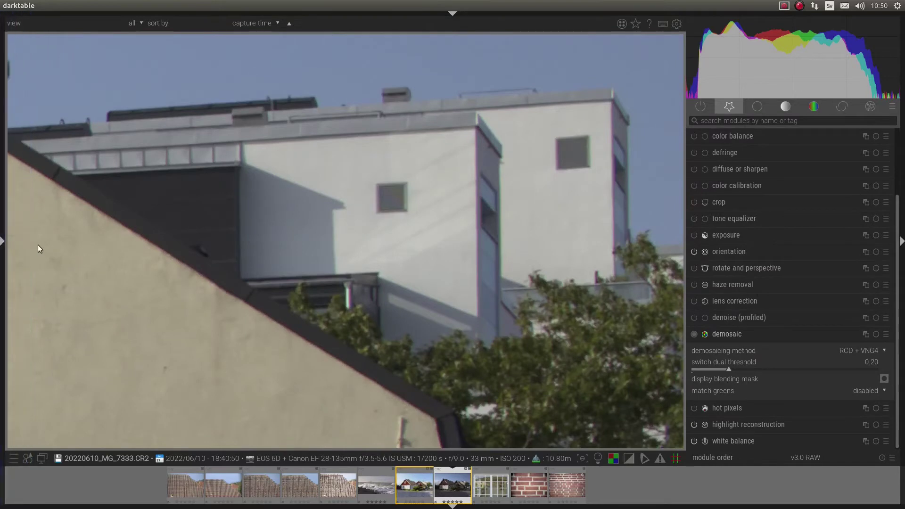
Zoom the view to 400% from the navigation panel
click(2, 243)
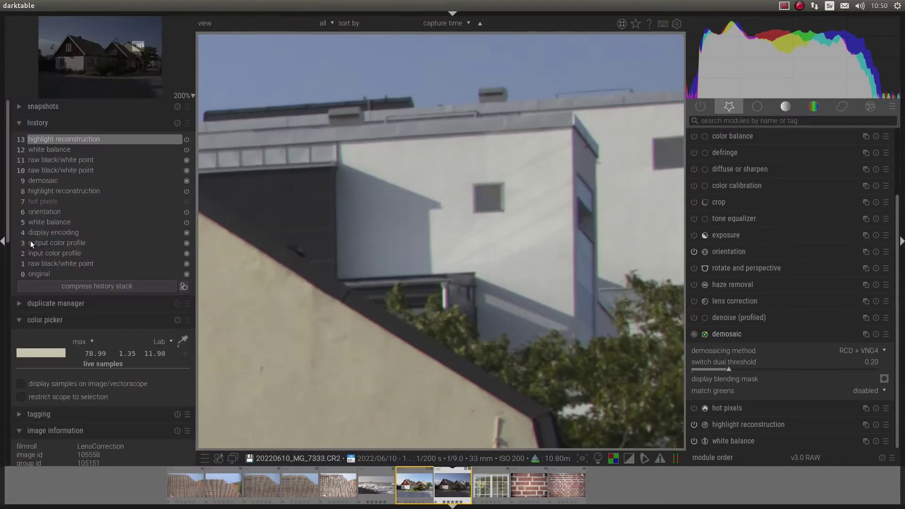
click(192, 96)
click(202, 146)
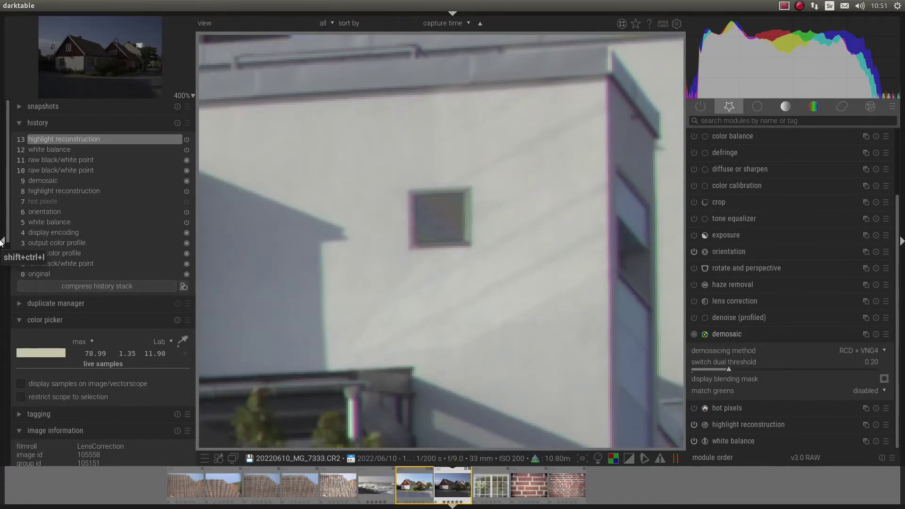
click(1, 241)
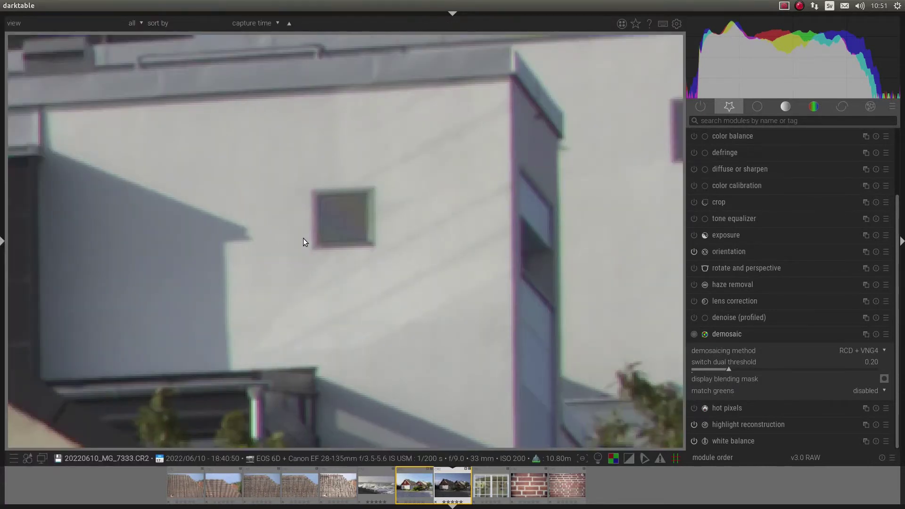
Cycle the demosaicing method through PPG, AMaZE and RCD, settling on LMMSE
click(848, 350)
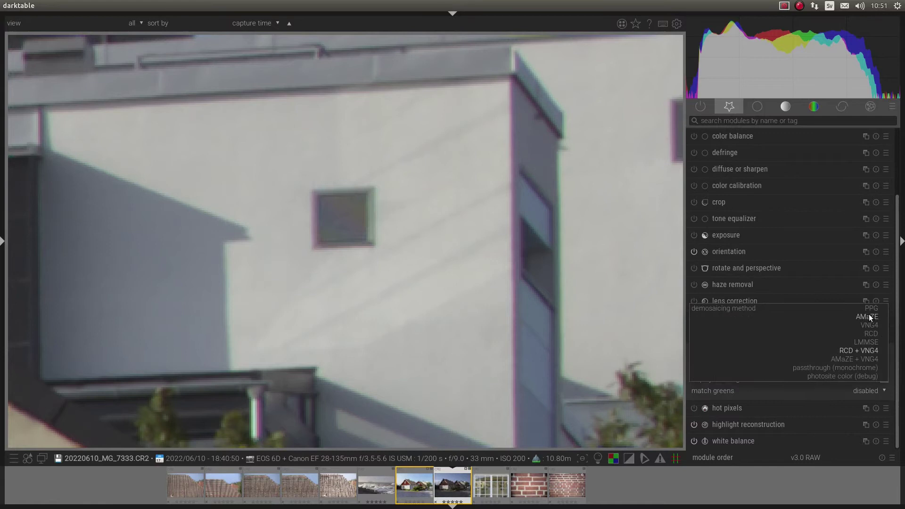
click(872, 309)
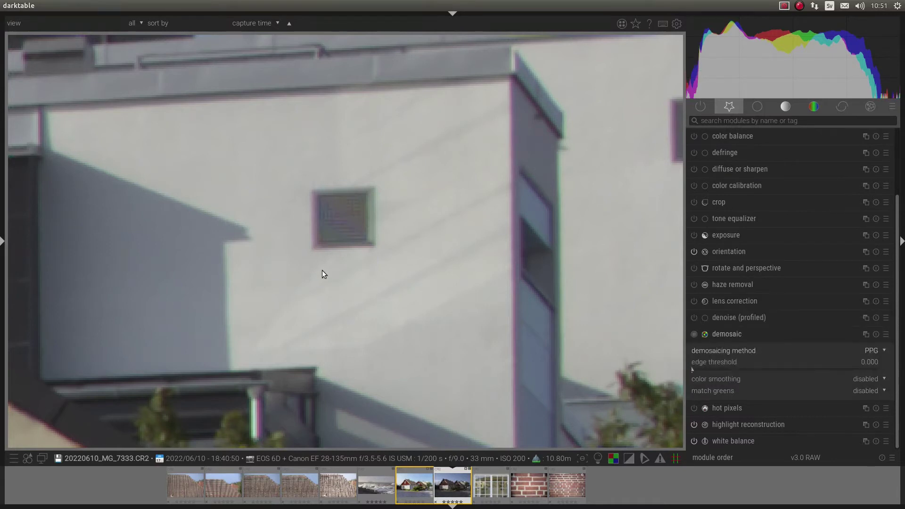
click(872, 350)
click(869, 359)
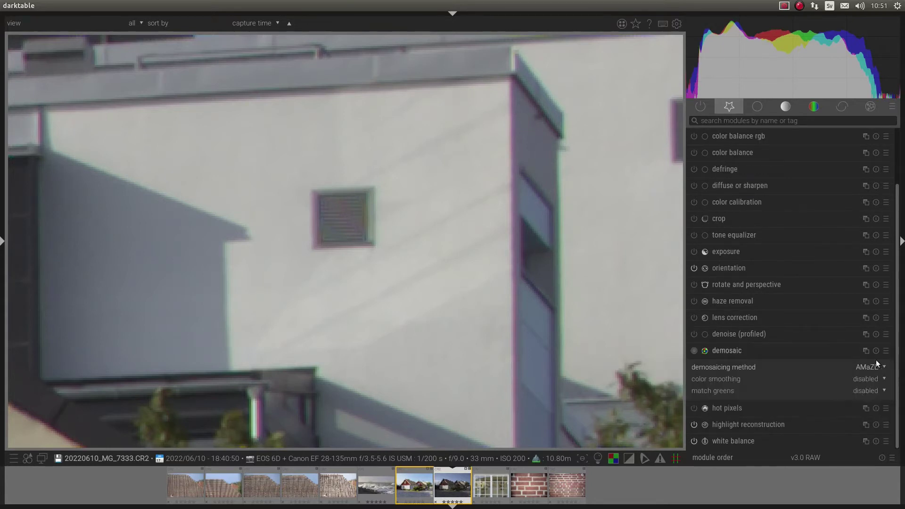
click(872, 368)
click(873, 382)
click(870, 367)
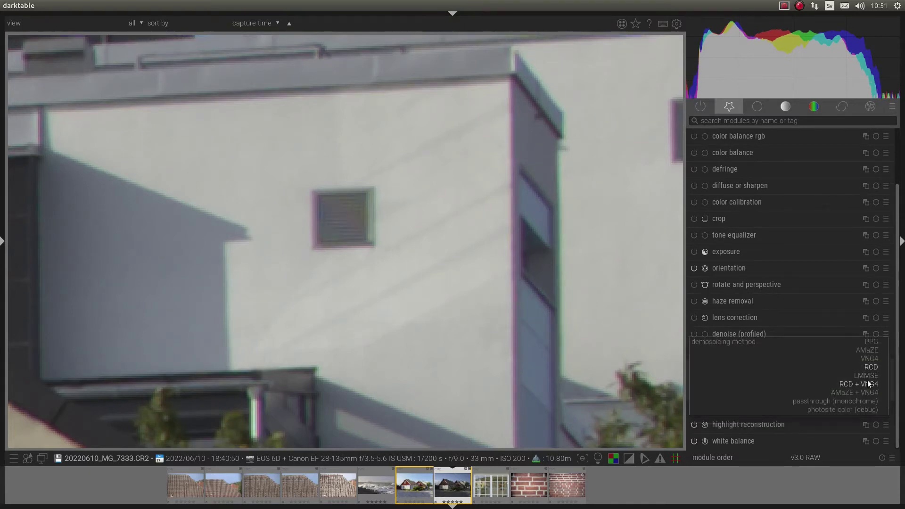
click(870, 378)
click(867, 368)
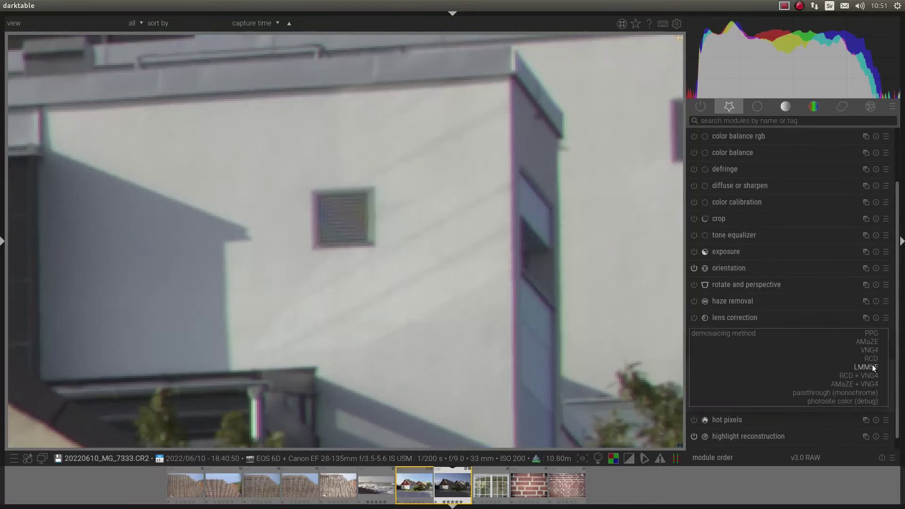
Set demosaicing to passthrough (monochrome), then to photosite color (debug)
click(854, 392)
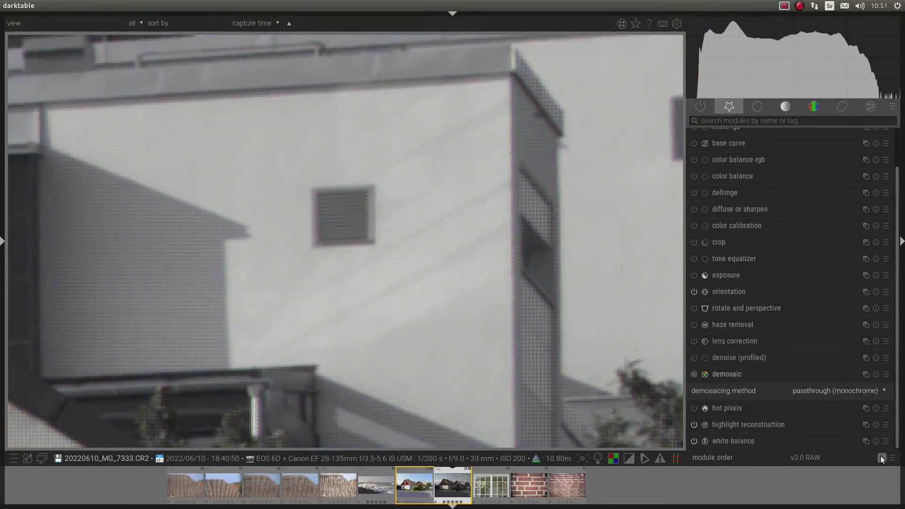
click(885, 391)
click(842, 398)
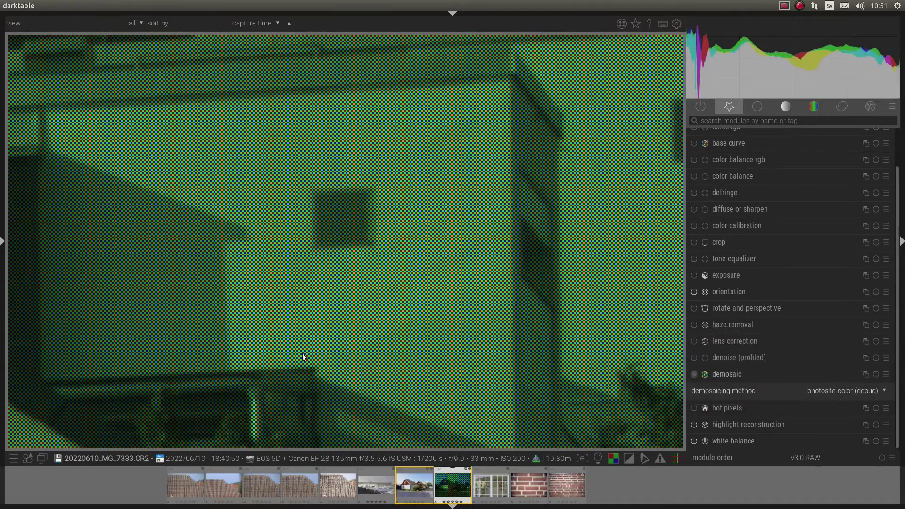
Zoom and pan onto the building wall and window to inspect the green raw mosaic
scroll(289, 234, down, 3)
scroll(289, 235, up, 4)
scroll(228, 198, down, 4)
scroll(448, 196, up, 3)
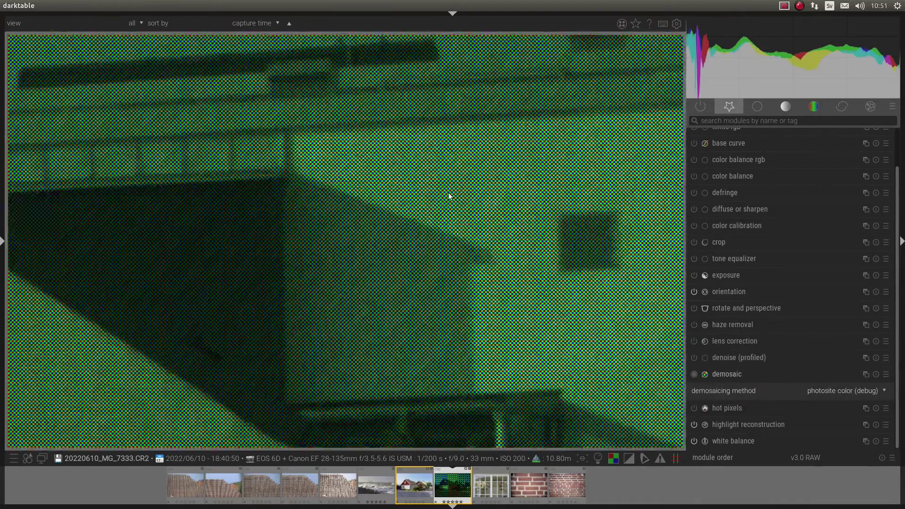
scroll(449, 196, up, 2)
scroll(457, 254, down, 3)
drag(457, 255, 316, 189)
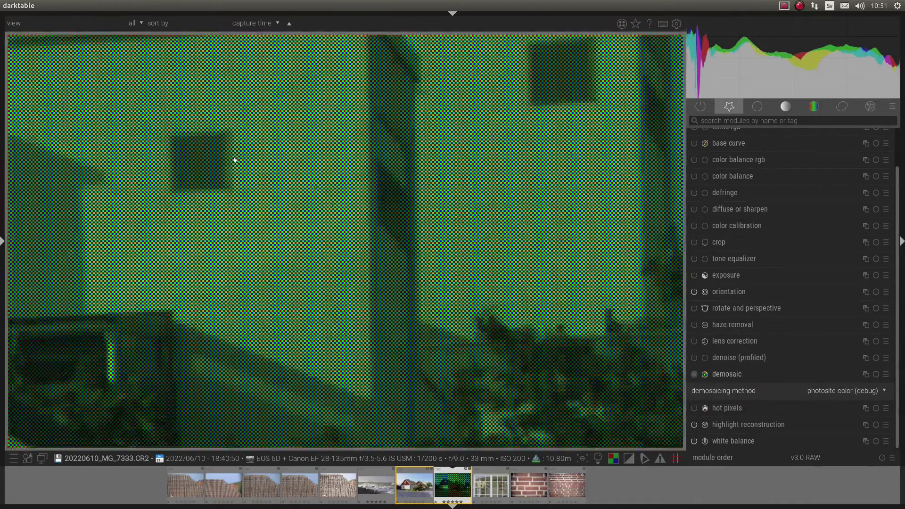
scroll(342, 248, down, 3)
scroll(376, 248, up, 2)
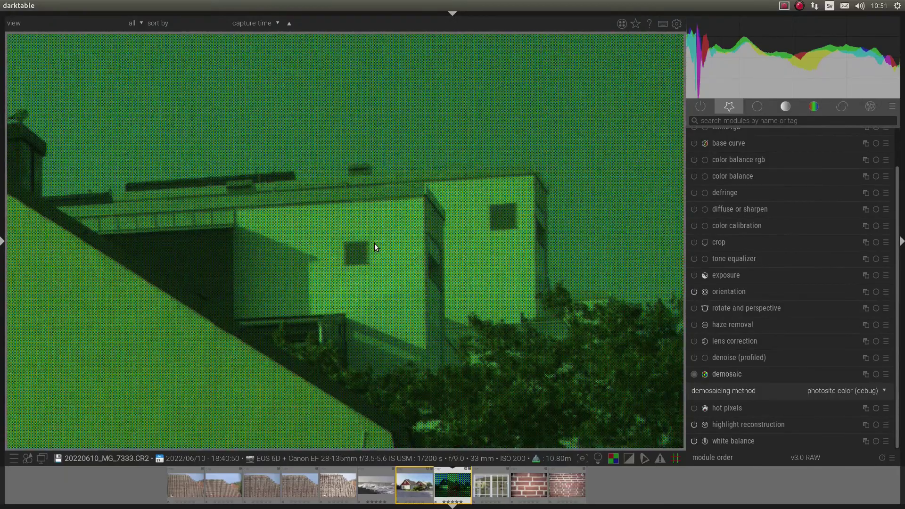
scroll(375, 245, down, 4)
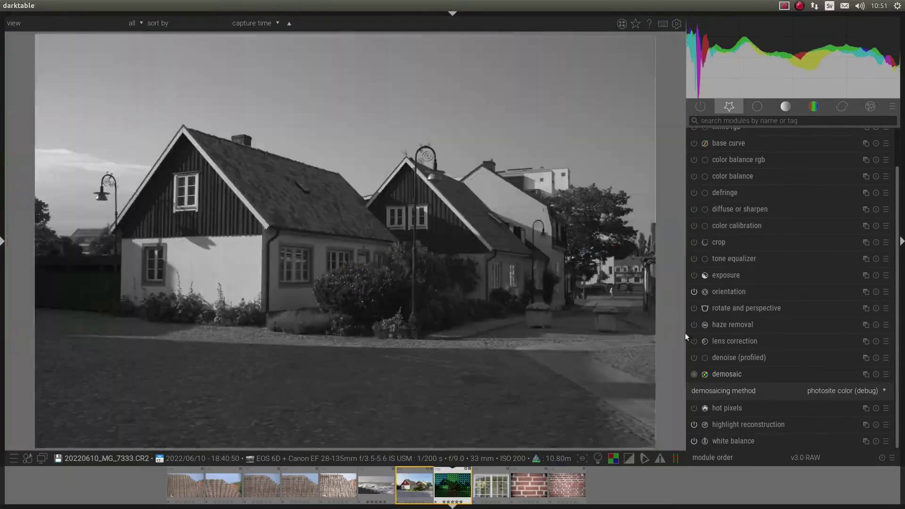
Reset demosaic to RCD, show only active modules, and expand then collapse orientation
click(876, 373)
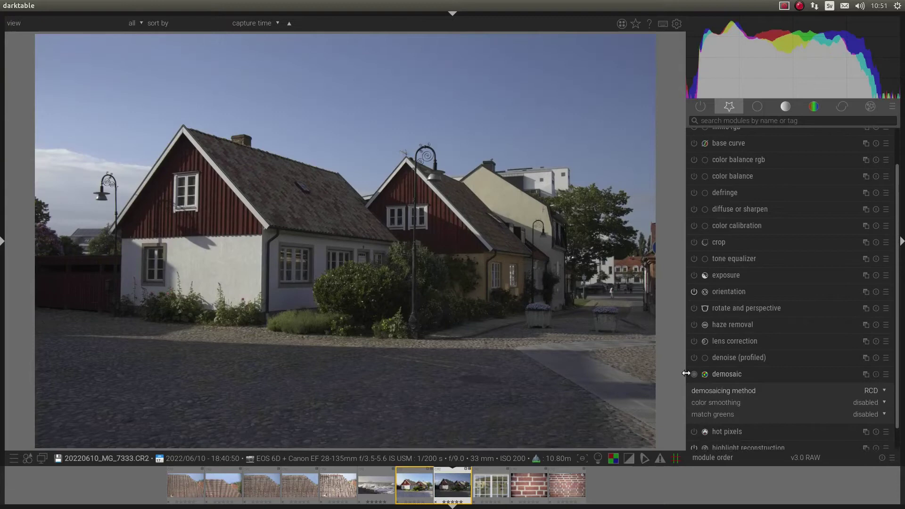
click(689, 108)
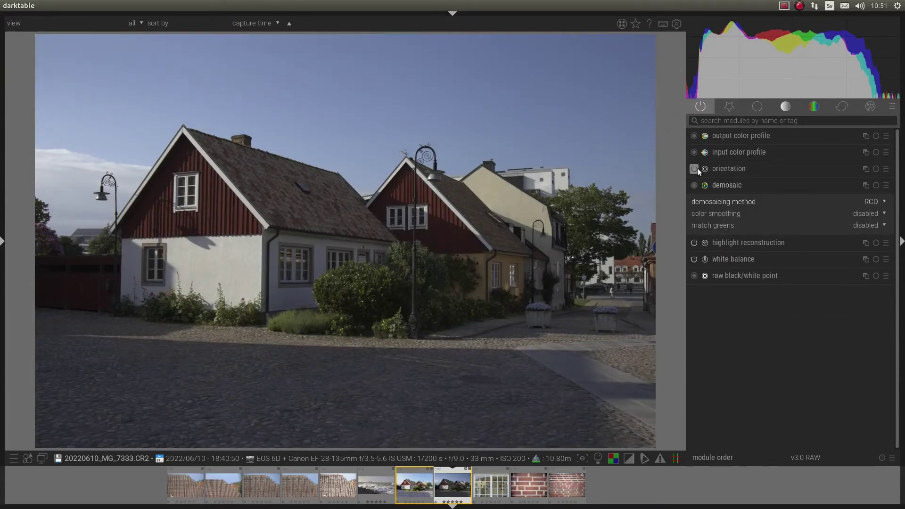
click(736, 170)
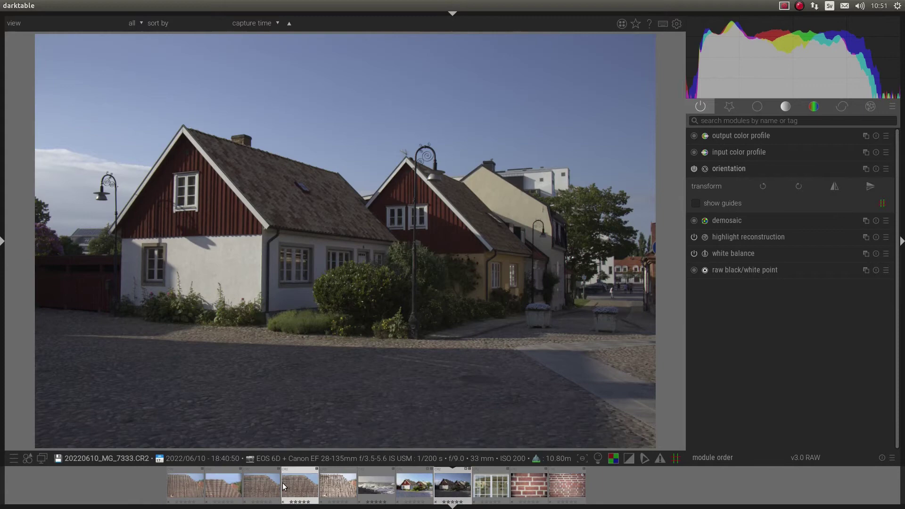
click(731, 175)
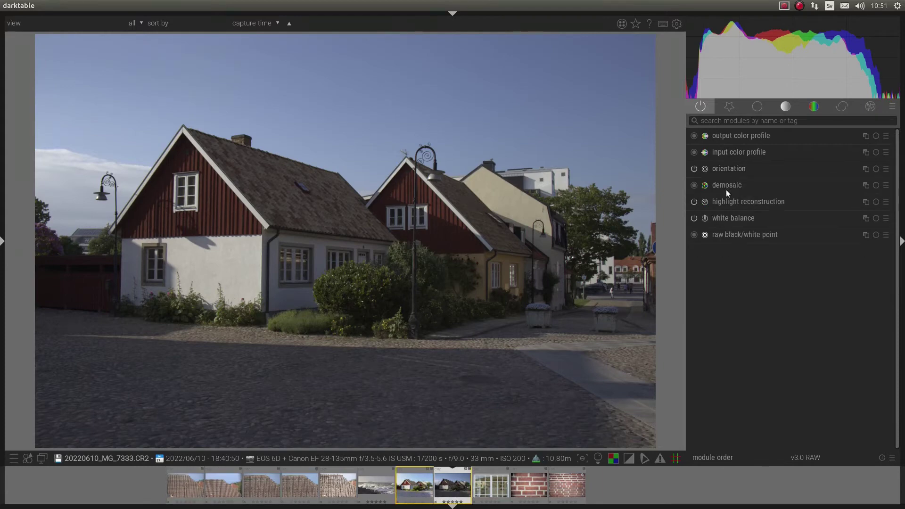
Set the input color profile to BRG (for testing) and zoom into the purple wall
click(750, 153)
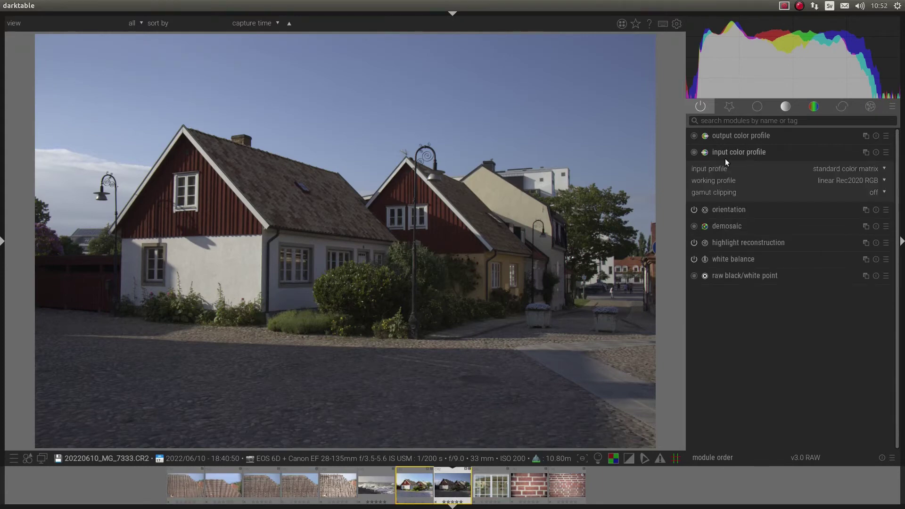
click(828, 169)
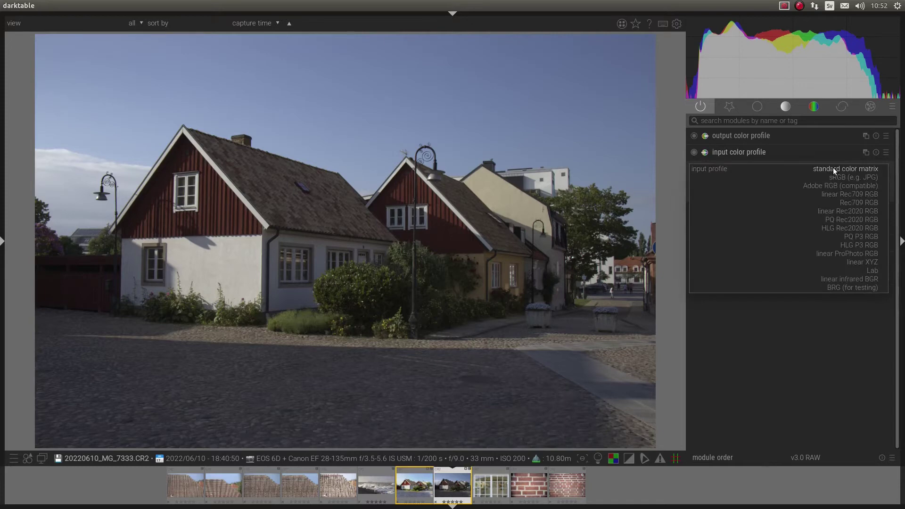
click(836, 286)
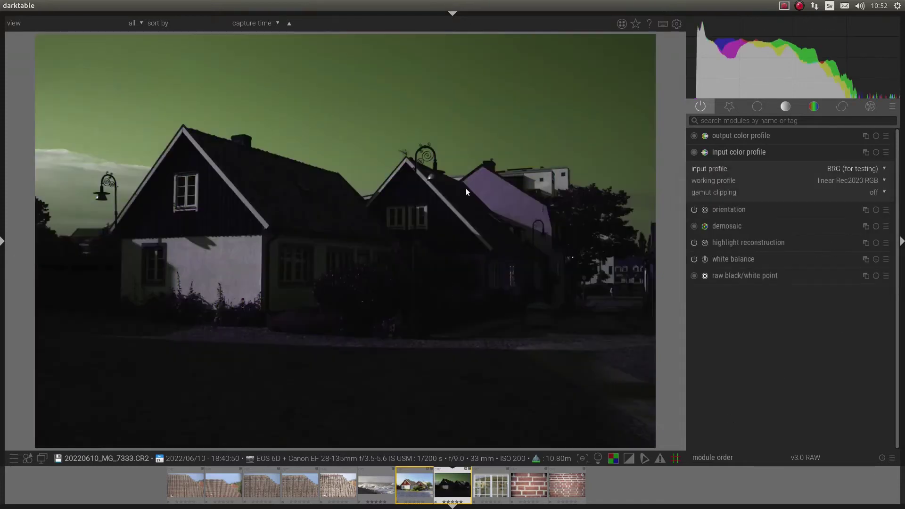
middle_click(473, 197)
drag(475, 209, 371, 193)
Reset the input profile to standard color matrix and reveal the edit history panel
scroll(377, 190, down, 3)
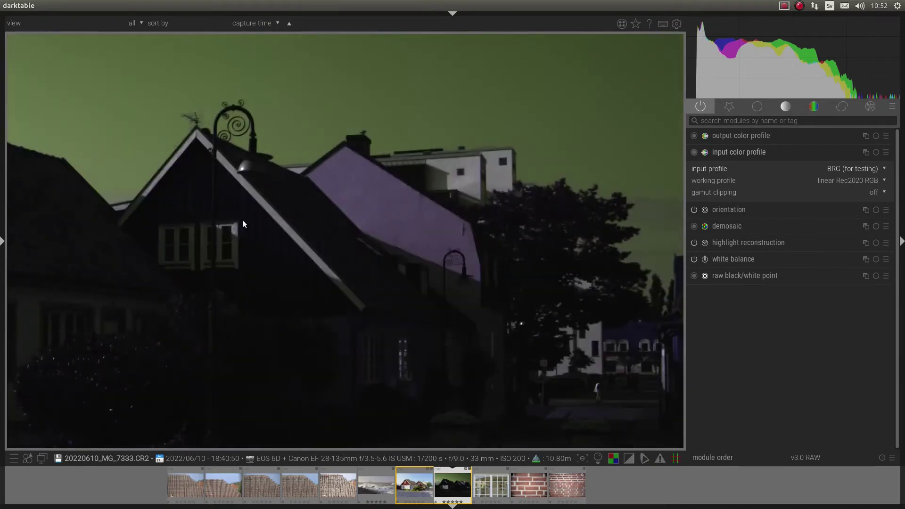
scroll(233, 216, down, 1)
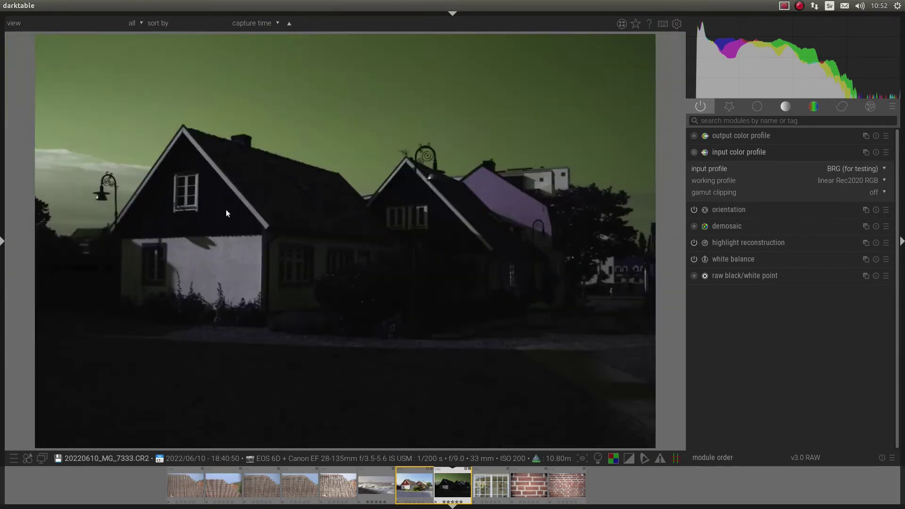
click(875, 154)
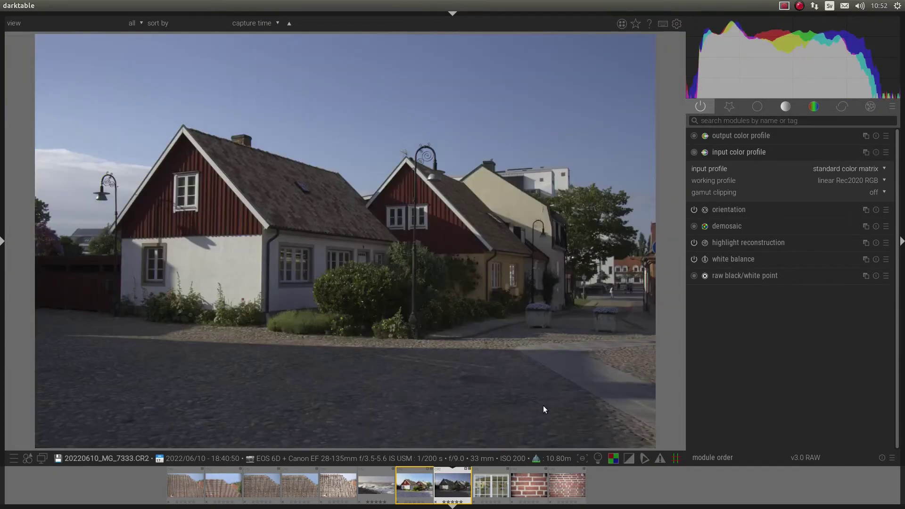
click(2, 243)
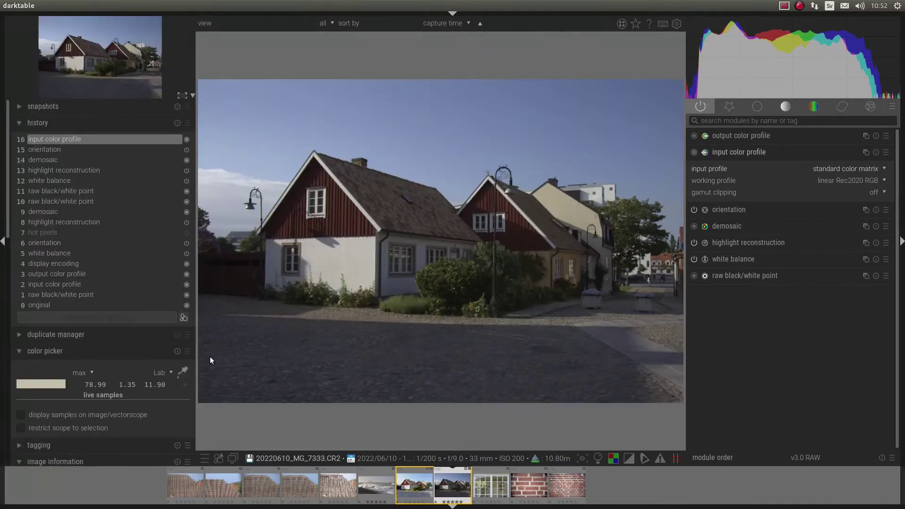
Delete the houses photo's edit history, then compare history steps 3 and 9
click(181, 122)
click(540, 288)
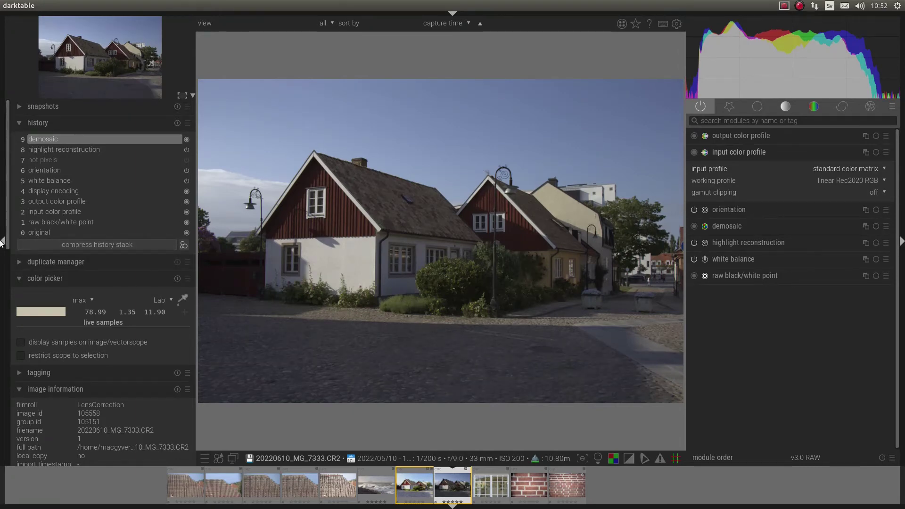
click(35, 202)
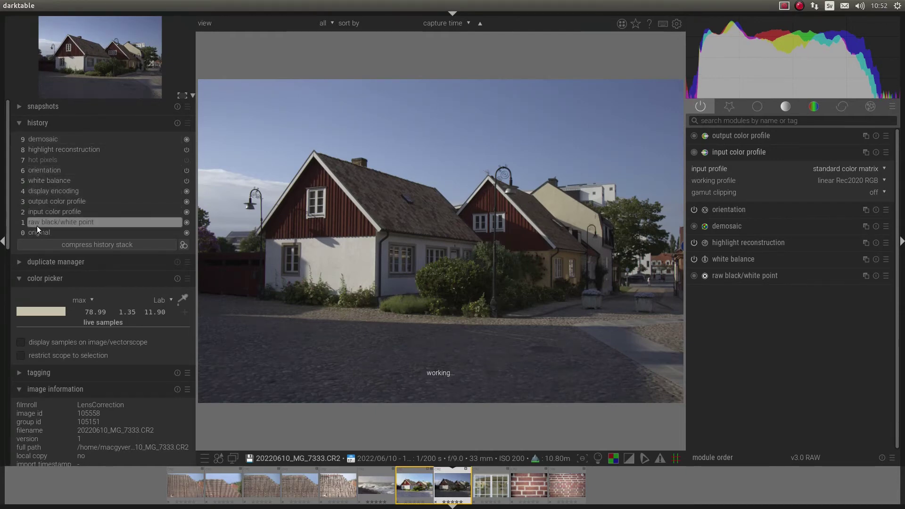
click(32, 140)
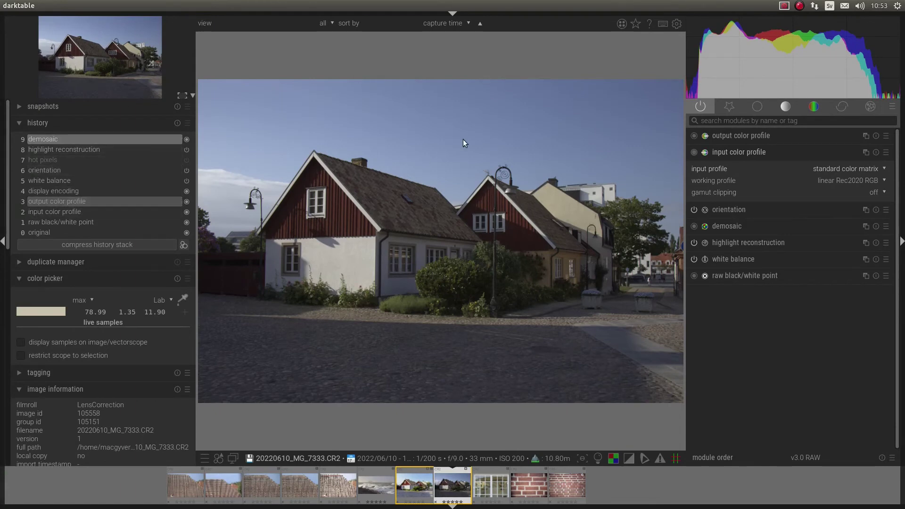
In processing preferences, set auto-apply pixel workflow defaults to display-referred
click(676, 24)
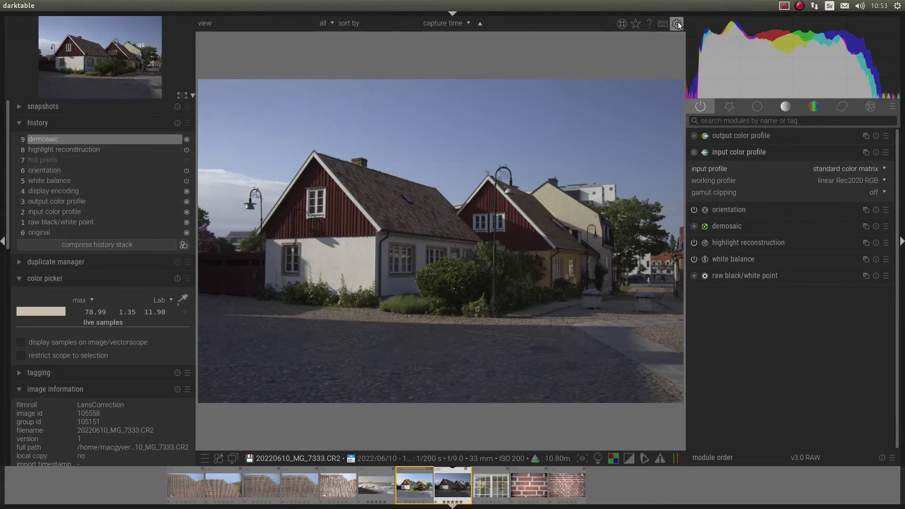
click(225, 178)
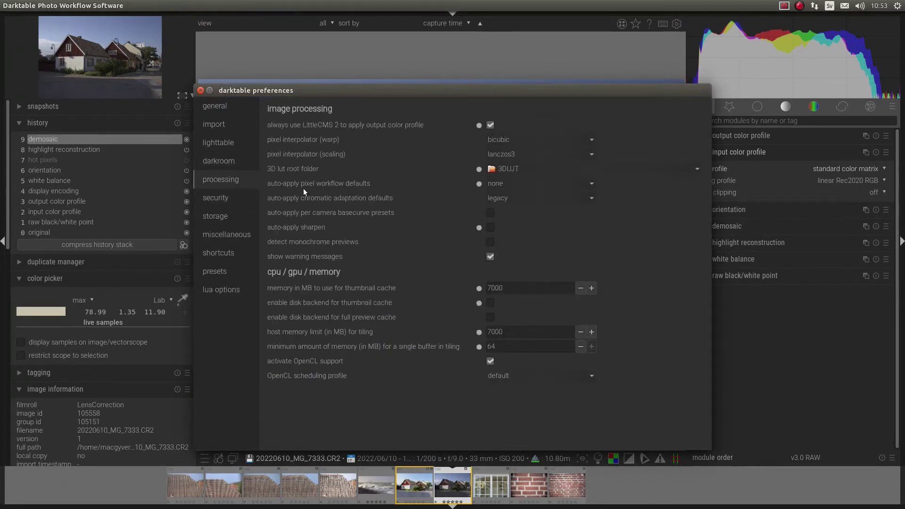
click(516, 183)
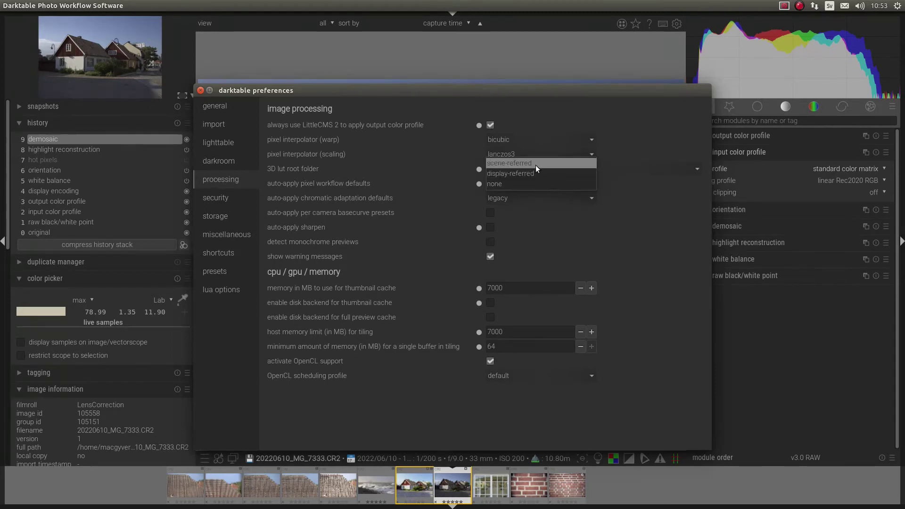
click(533, 173)
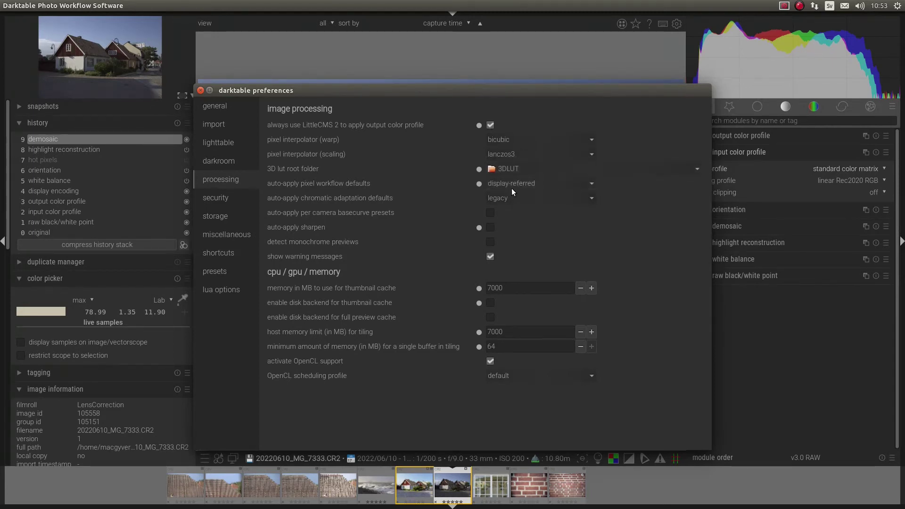
Clear the photo's history so base curve is auto-applied, comparing it with the demosaic step
click(200, 90)
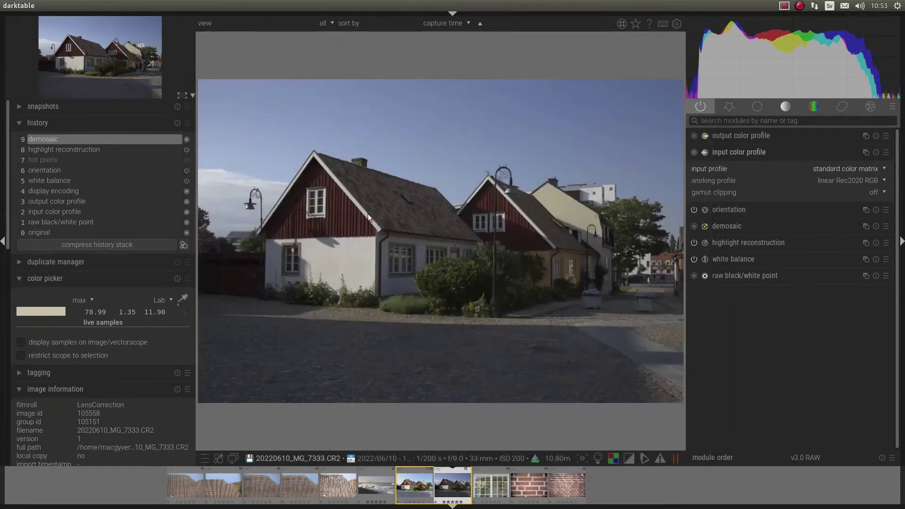
click(171, 123)
click(177, 124)
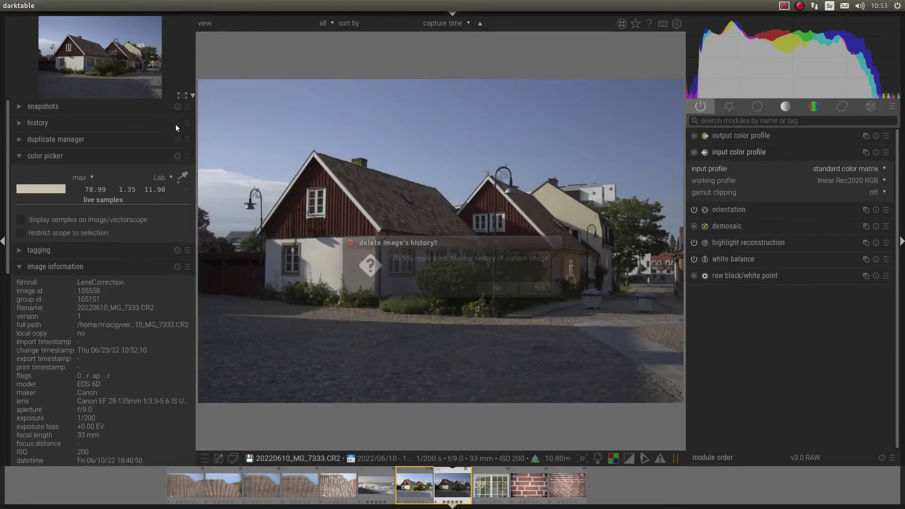
click(523, 288)
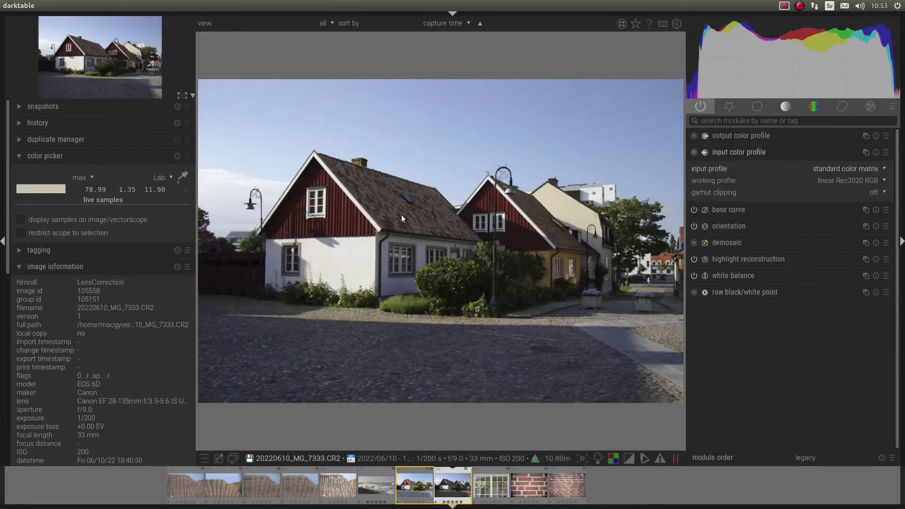
click(33, 127)
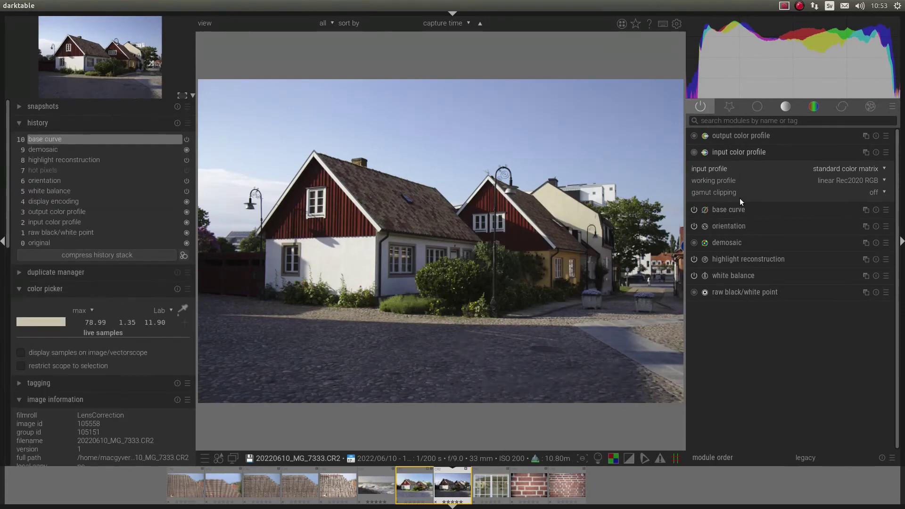
click(737, 210)
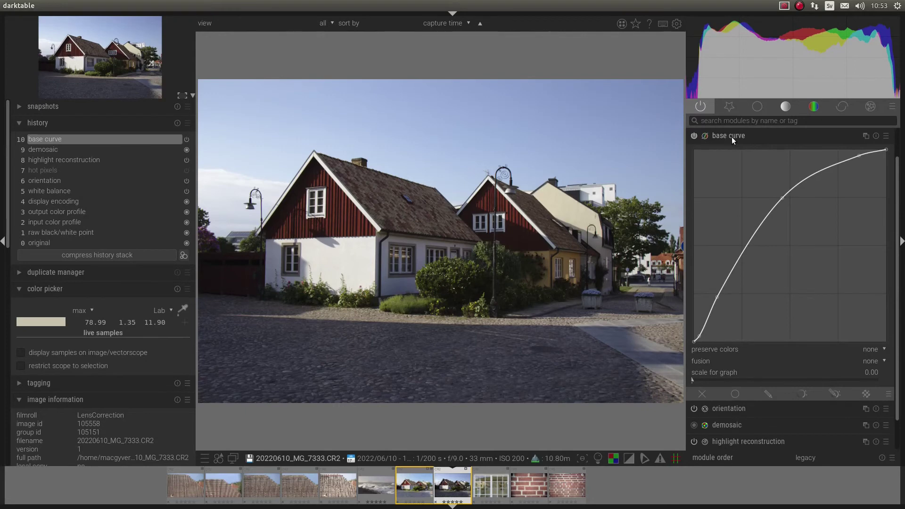
click(47, 149)
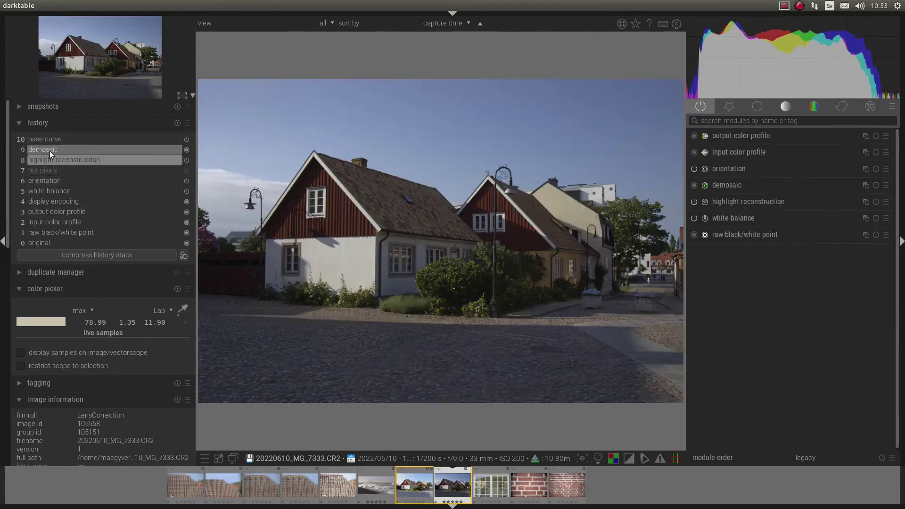
click(50, 139)
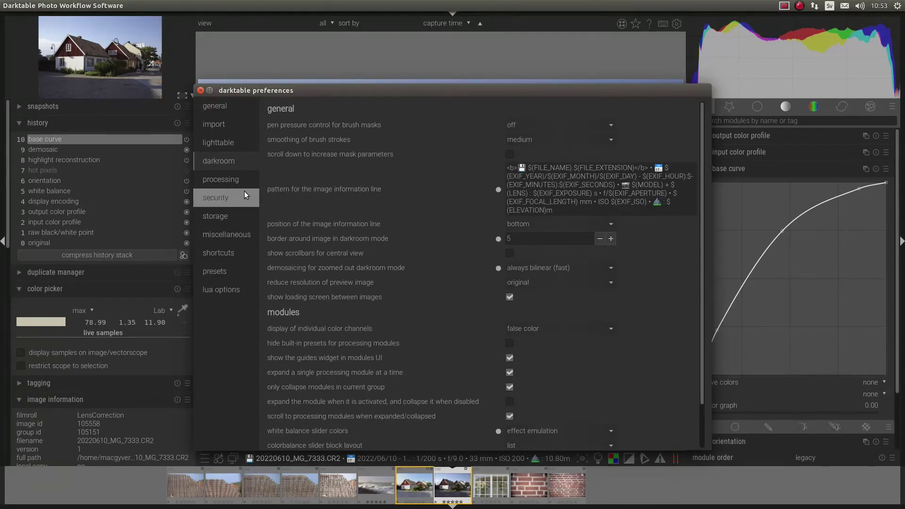
Set auto-apply pixel workflow defaults to scene-referred in processing preferences
click(222, 180)
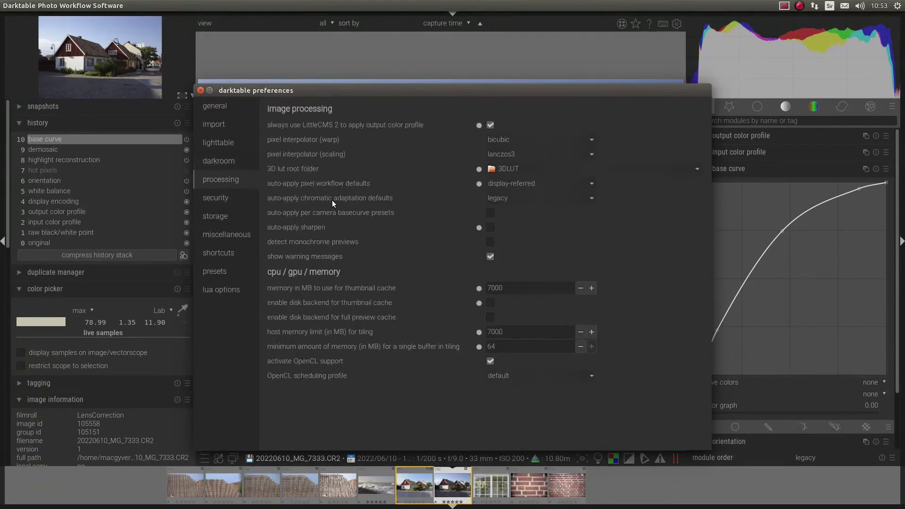
click(501, 185)
click(507, 174)
Clear the photo's history again so the scene-referred defaults get applied
click(201, 90)
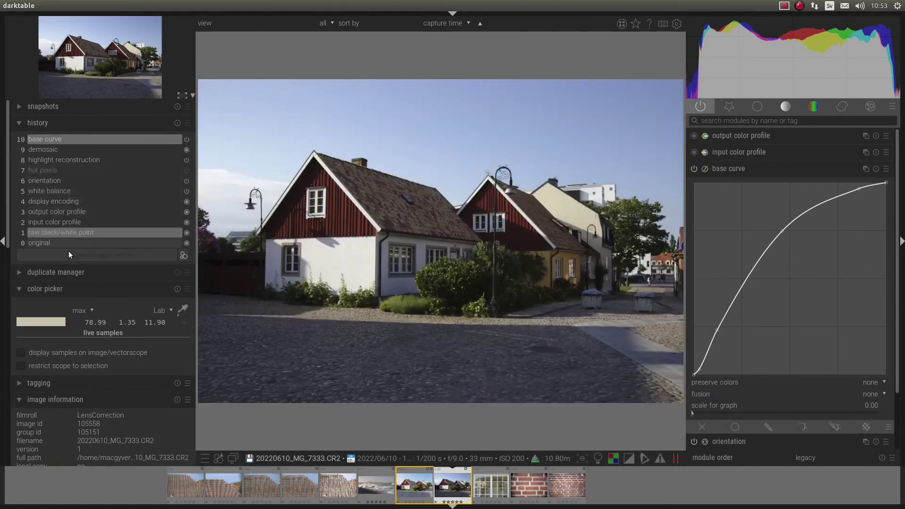
click(171, 121)
click(177, 123)
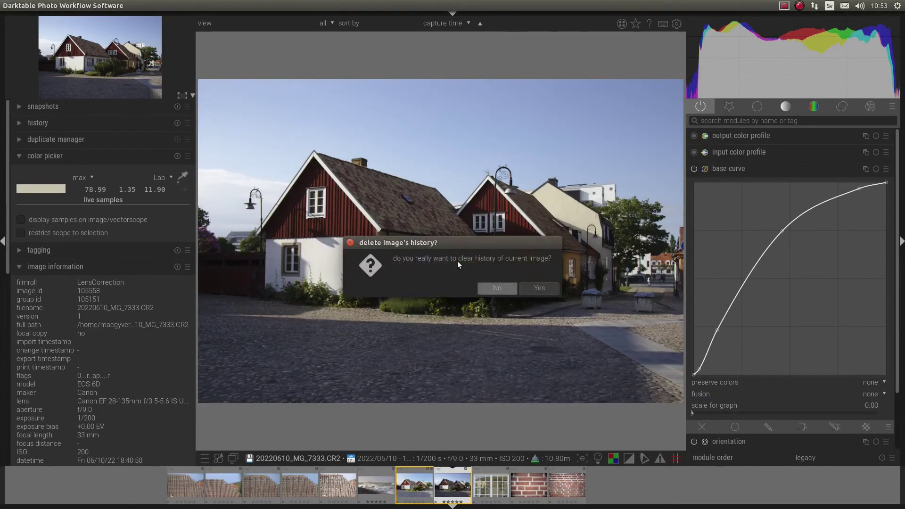
click(539, 288)
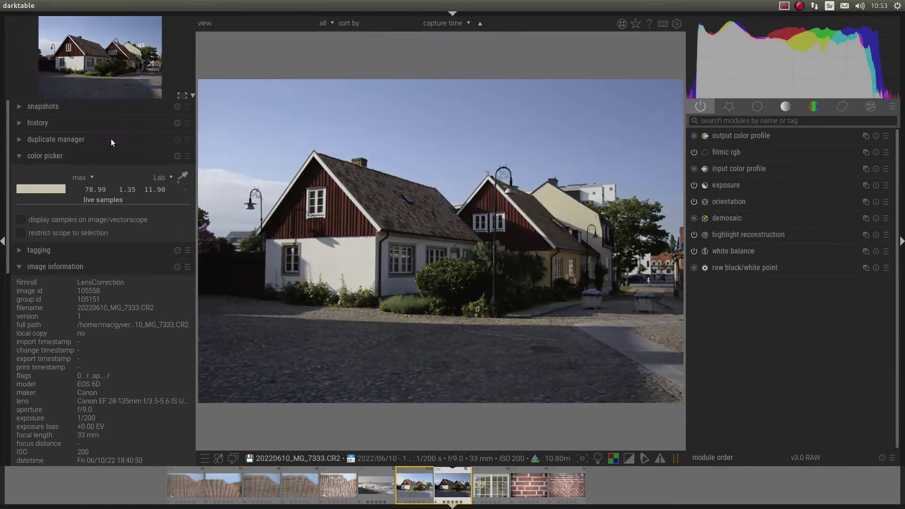
click(45, 121)
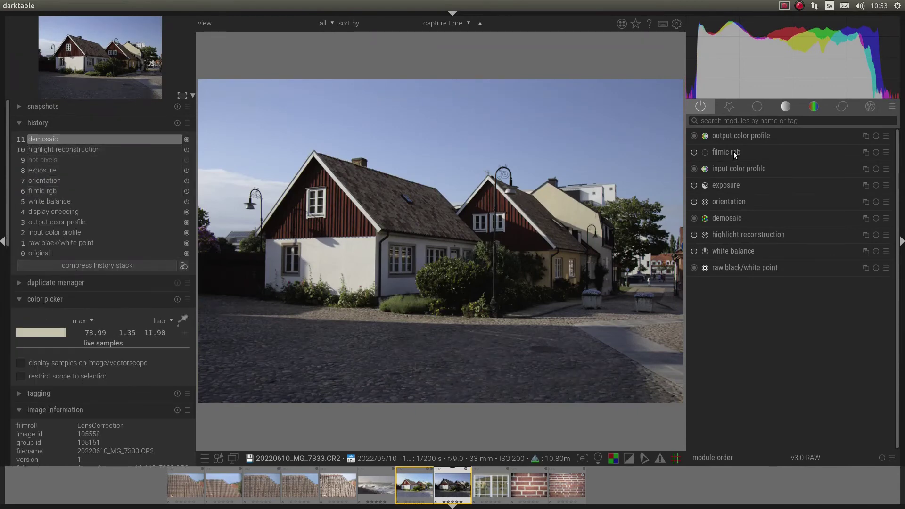
Toggle filmic rgb, enable camera exposure compensation and set exposure to 0.48 EV
click(694, 152)
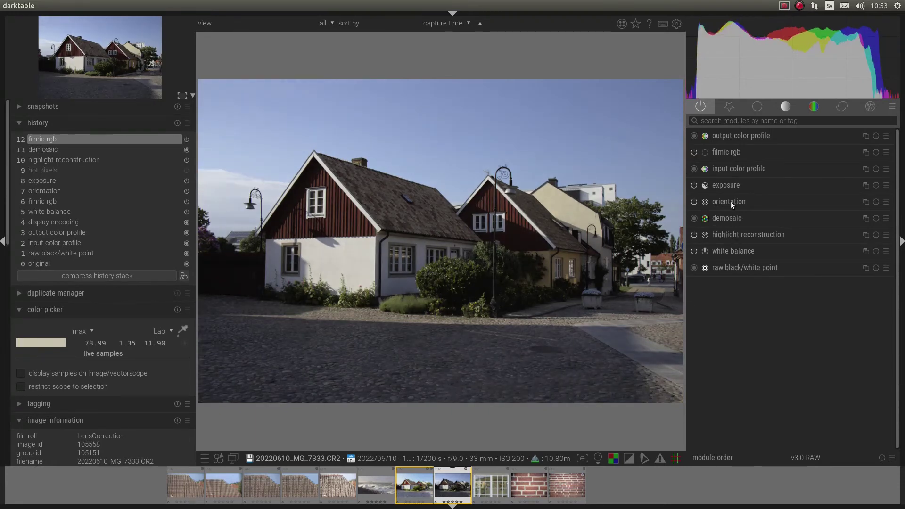
click(733, 186)
click(697, 213)
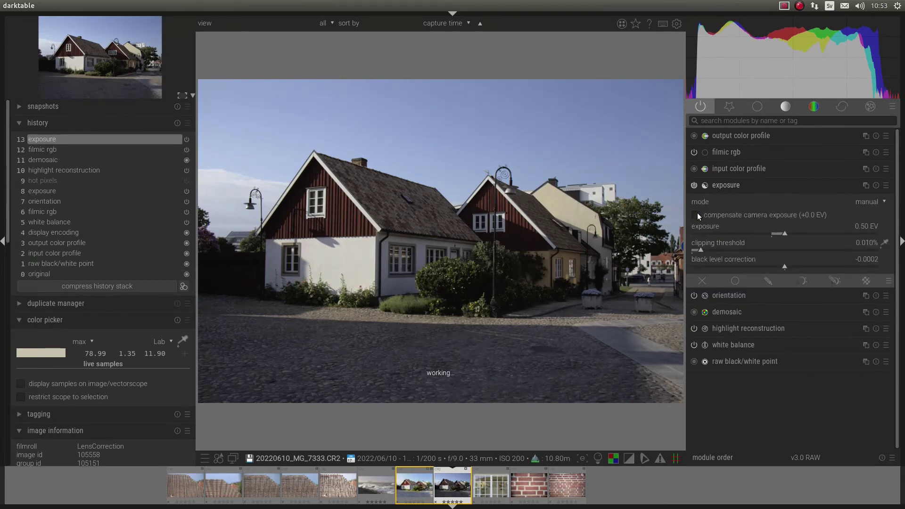
click(697, 213)
click(786, 233)
drag(788, 233, 783, 233)
In processing preferences, set pixel workflow defaults to none and chromatic adaptation to modern
click(672, 25)
click(221, 180)
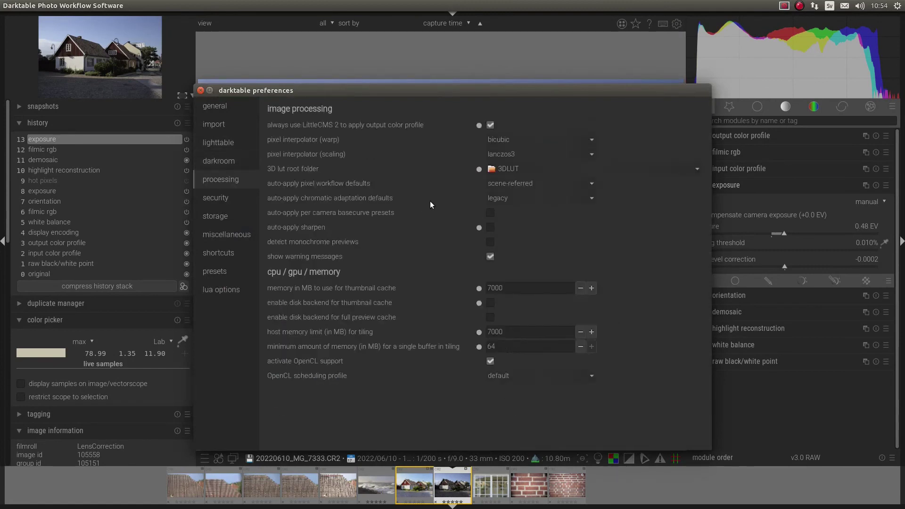
click(504, 189)
click(496, 184)
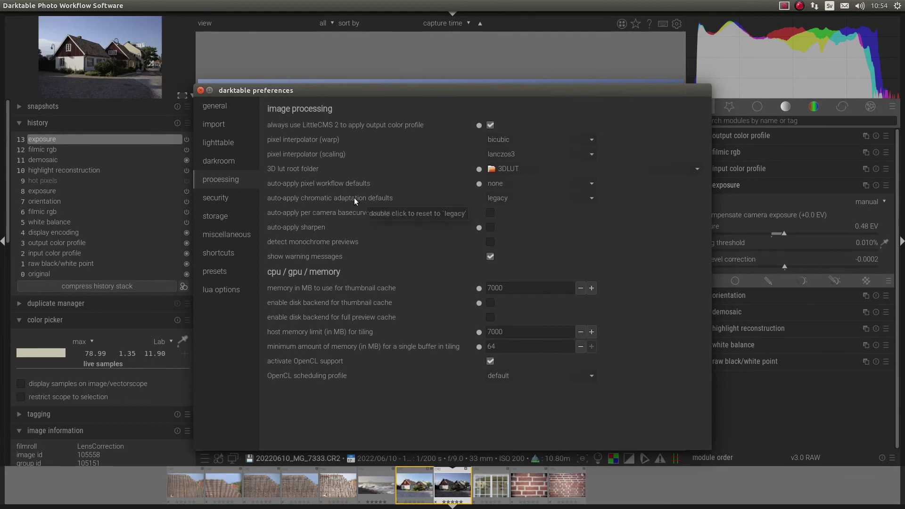
click(500, 200)
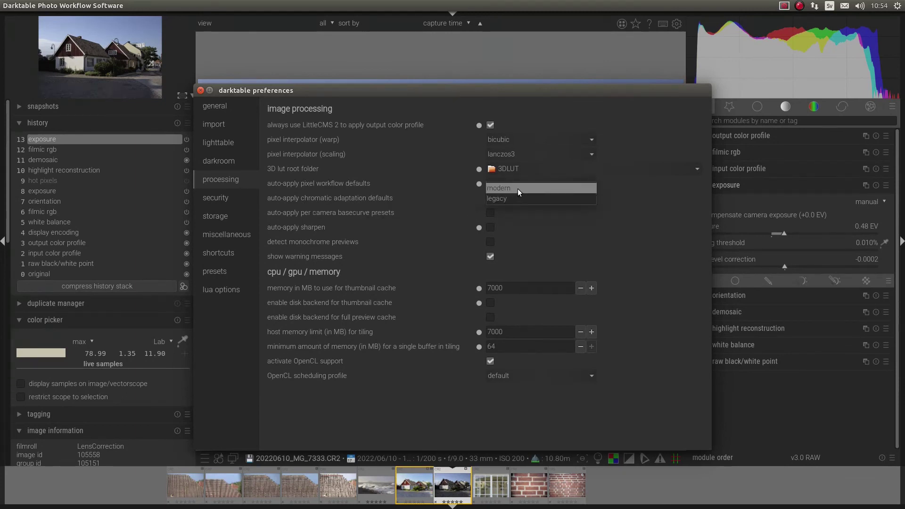
click(517, 188)
click(201, 90)
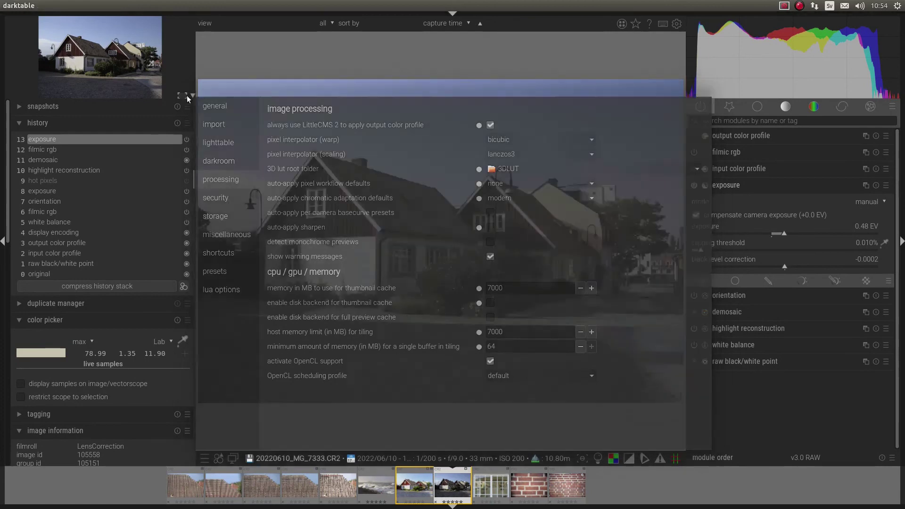
Clear the photo's history and inspect the white balance settings
click(178, 123)
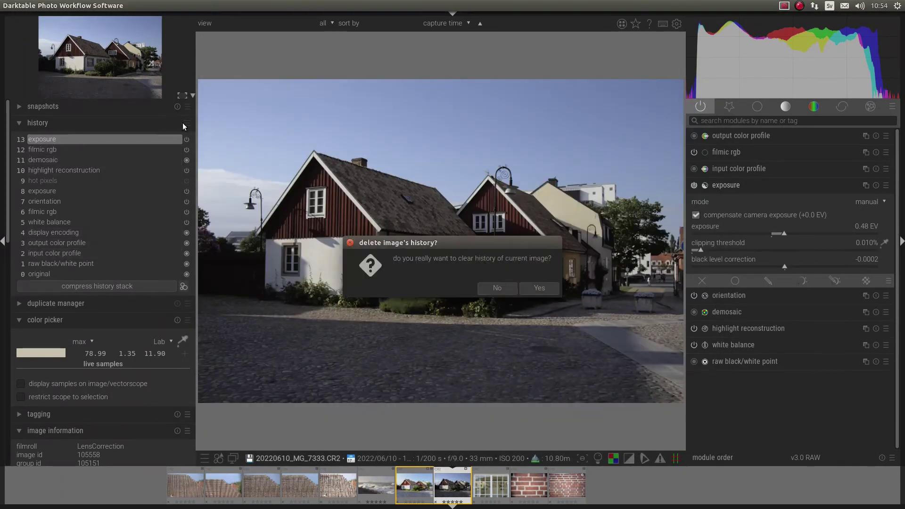
click(540, 285)
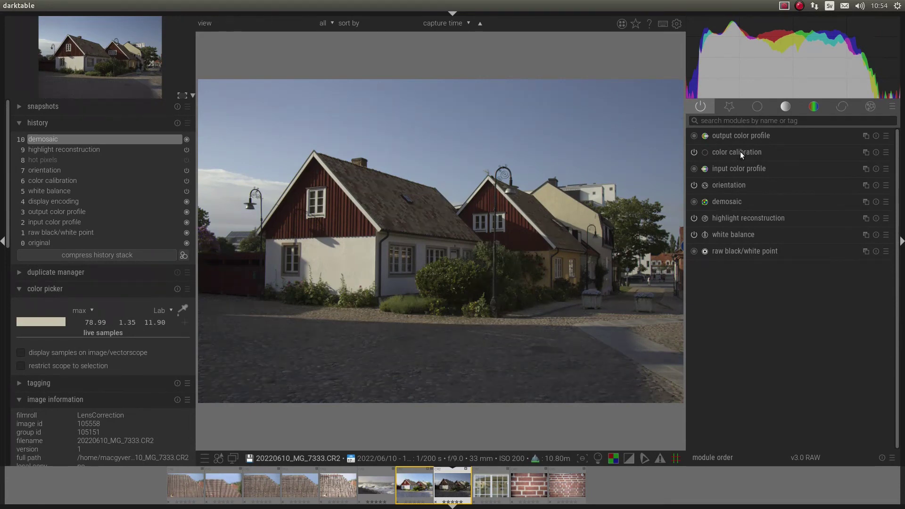
click(729, 235)
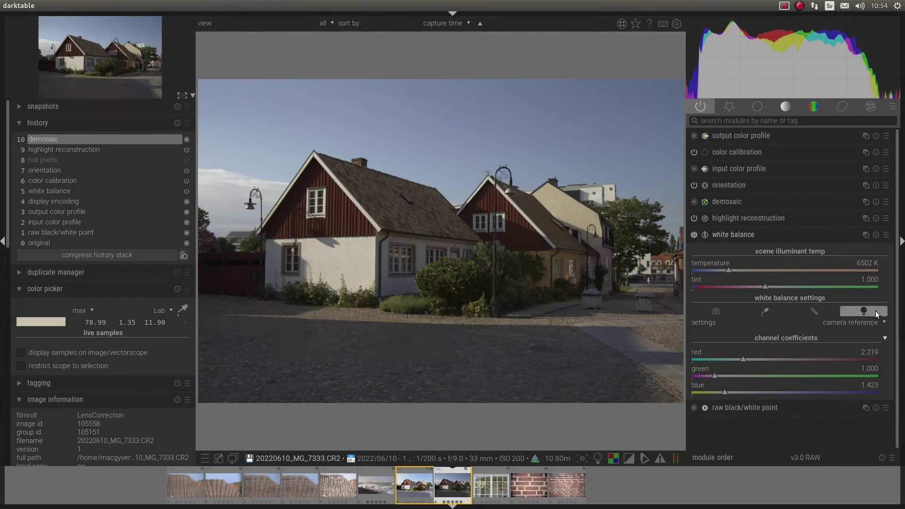
Set the color calibration illuminant to 'as shot in camera'
click(763, 152)
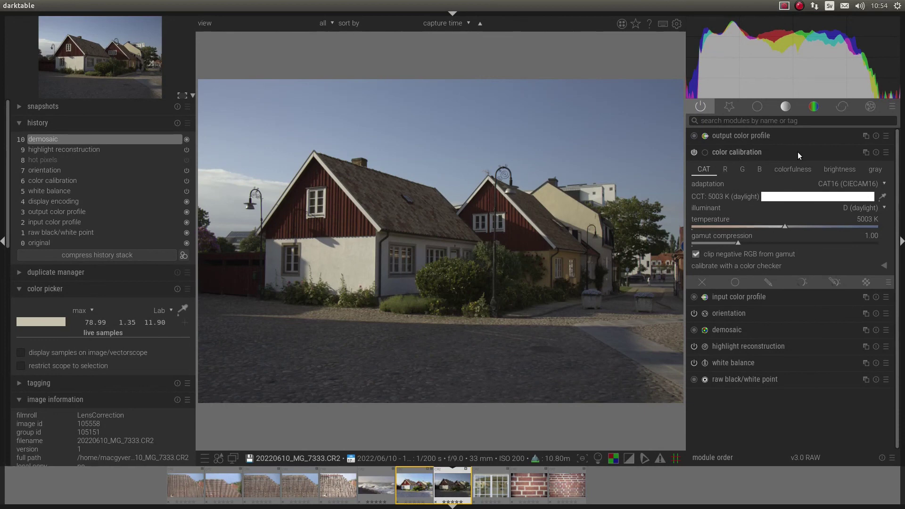
click(859, 209)
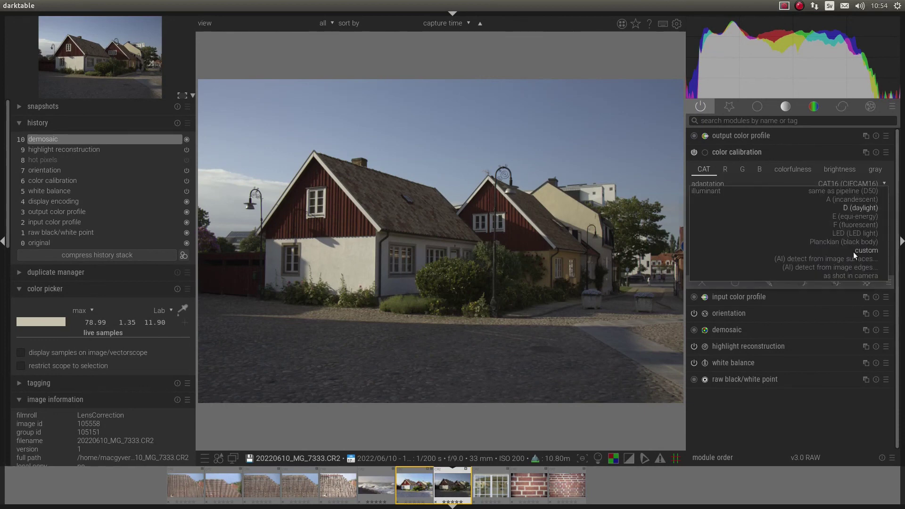
click(850, 275)
click(737, 152)
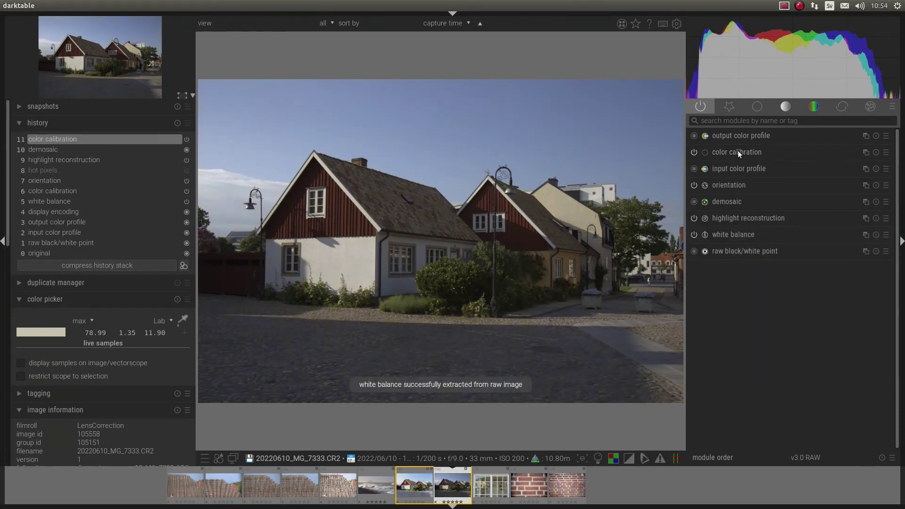